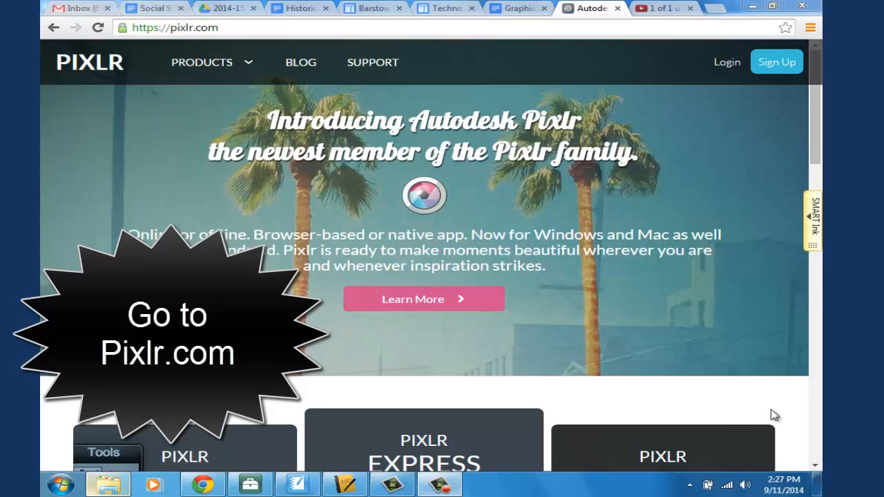
Step: Launch the Pixlr Express web app from the Pixlr home page
{"action": "left_click_drag", "start_coordinate": [814, 137], "coordinate": [817, 163]}
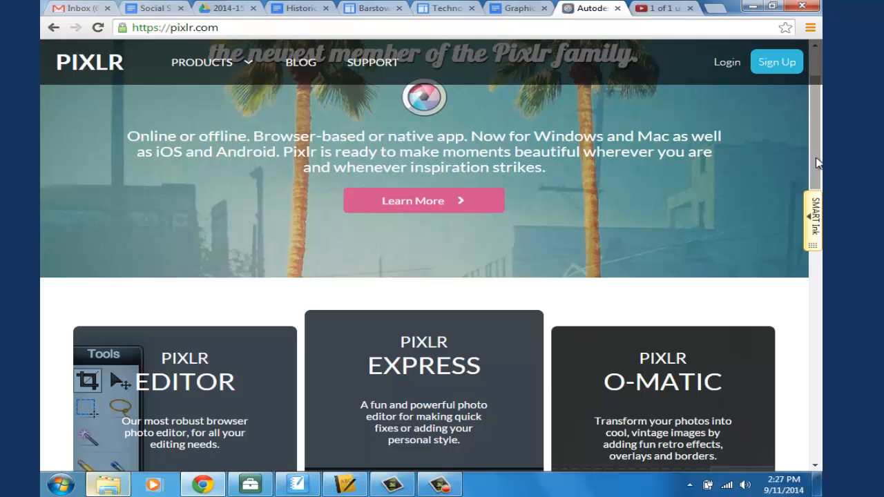
{"action": "scroll", "coordinate": [442, 290], "scroll_direction": "down", "scroll_amount": 1}
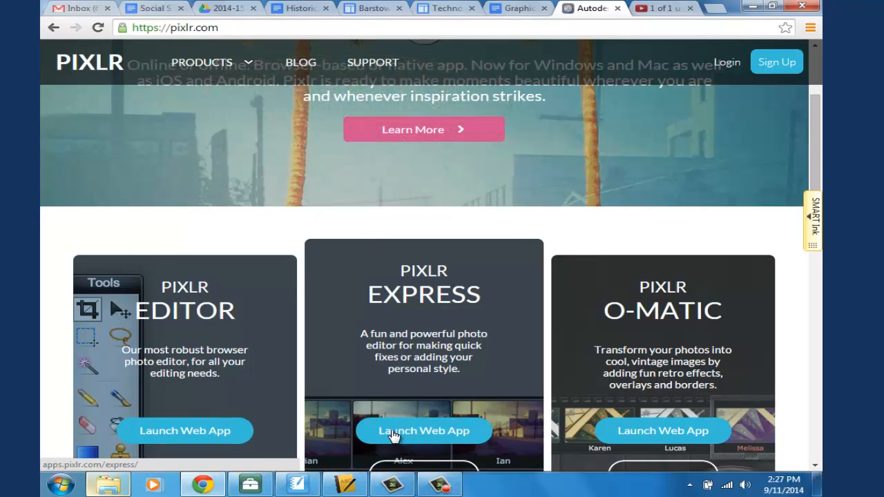
{"action": "left_click", "coordinate": [394, 433]}
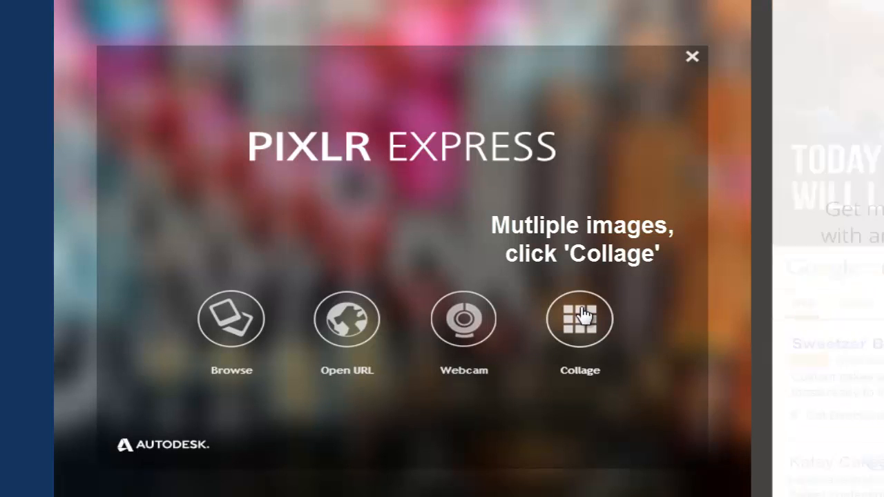
Step: Browse to the KINGSTON (F:) drive and open the line drawing of the school, bus and pencil for editing
{"action": "left_click", "coordinate": [236, 317]}
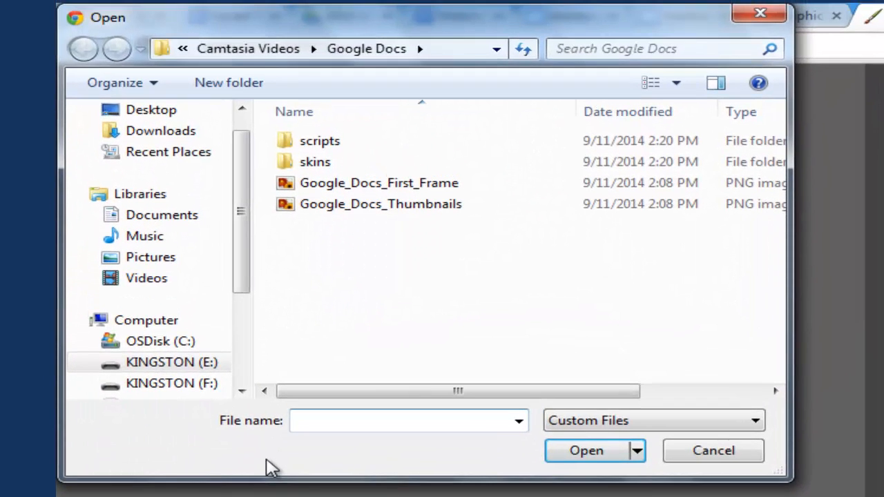
{"action": "left_click", "coordinate": [173, 384]}
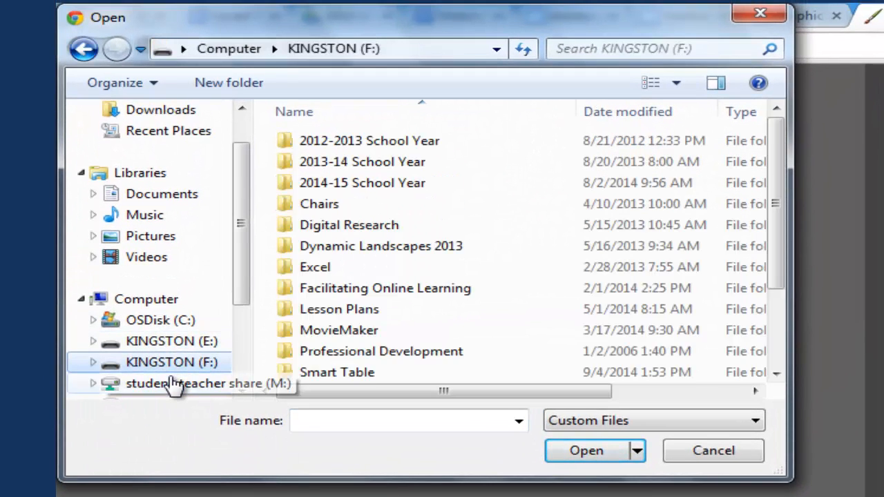
{"action": "left_click_drag", "start_coordinate": [769, 186], "coordinate": [781, 233]}
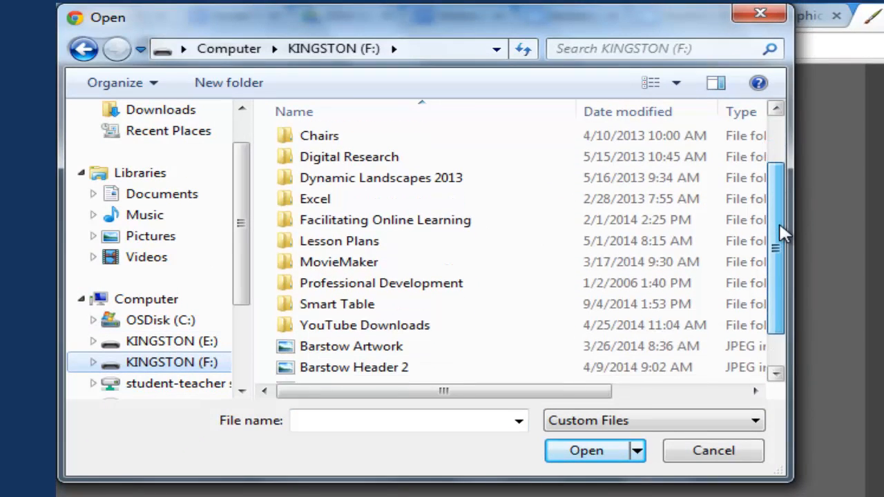
{"action": "left_click", "coordinate": [477, 341]}
{"action": "left_click", "coordinate": [576, 451]}
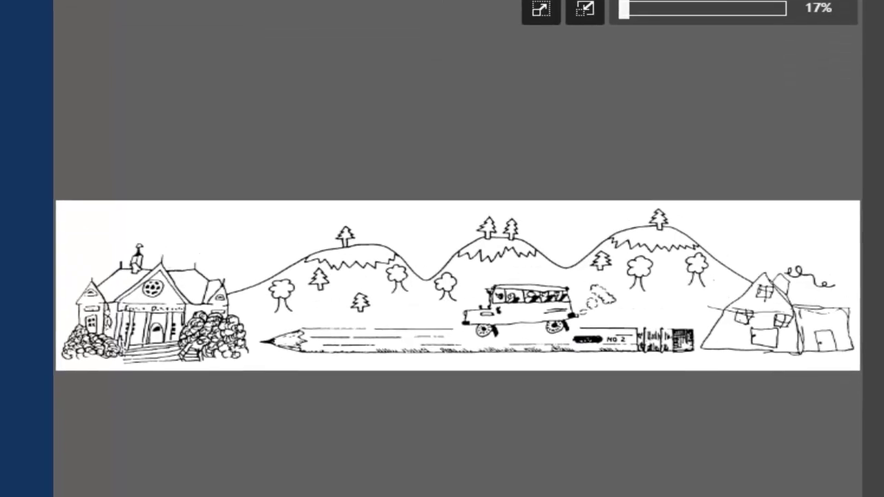
Step: Start cropping the drawing and try the 1:1 ratio before returning to the free X:Y ratio
{"action": "left_click", "coordinate": [150, 420]}
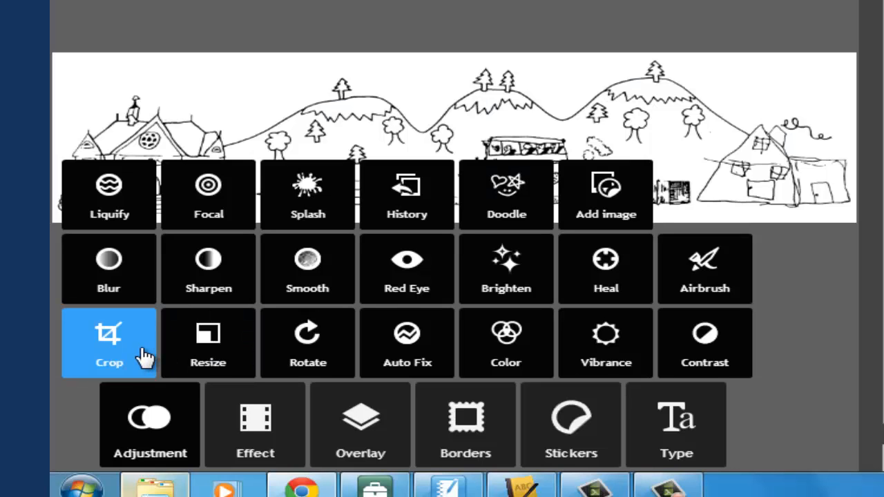
{"action": "left_click", "coordinate": [143, 356]}
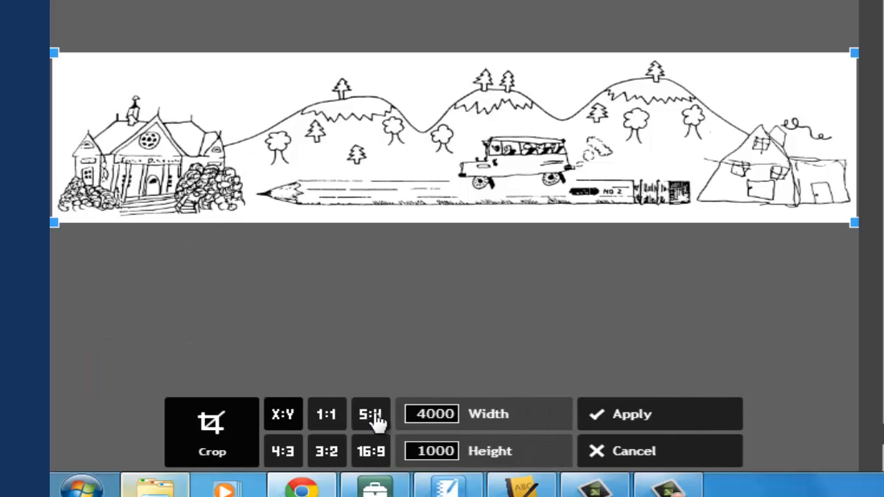
{"action": "left_click", "coordinate": [327, 418]}
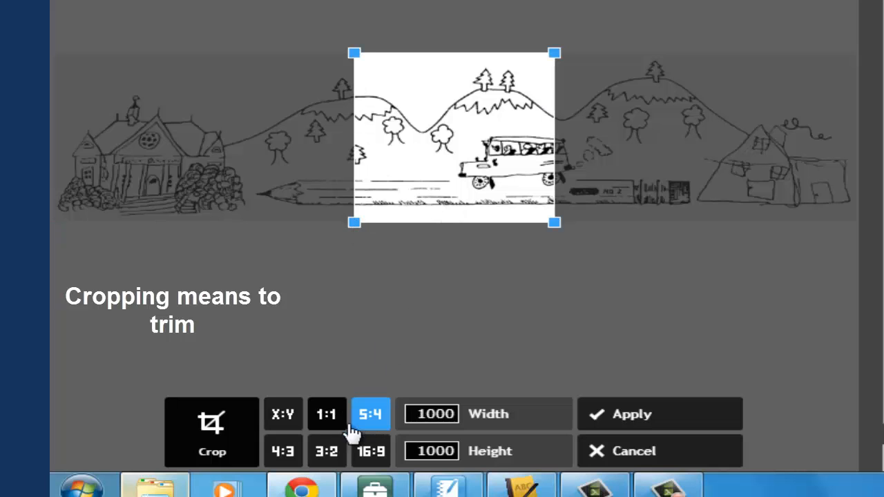
{"action": "left_click", "coordinate": [286, 421]}
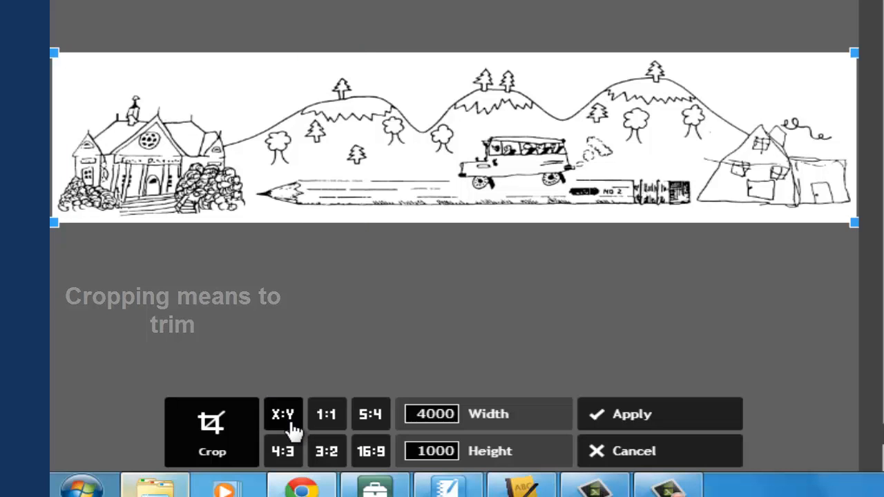
Step: Try a crop 3500 pixels wide with the crop frame shifted to cut both ends of the drawing
{"action": "double_click", "coordinate": [451, 415]}
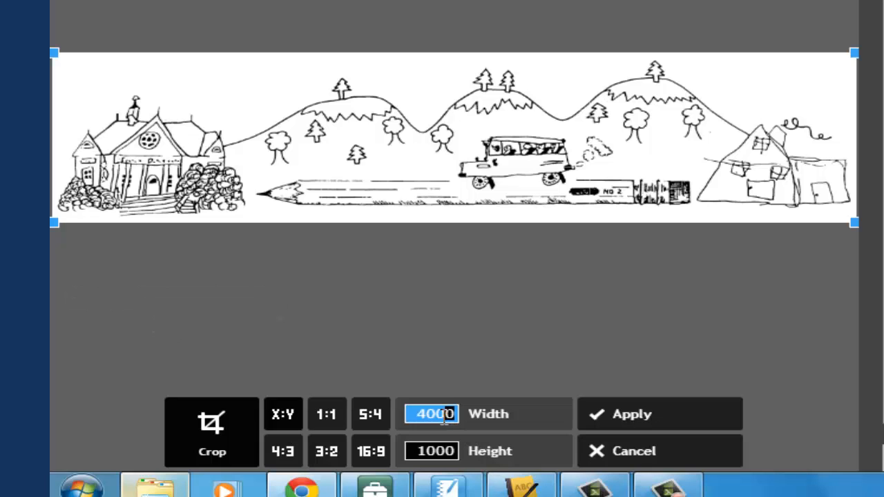
{"action": "key", "text": "BackSpace"}
{"action": "key", "text": "BackSpace"}
{"action": "key", "text": "BackSpace"}
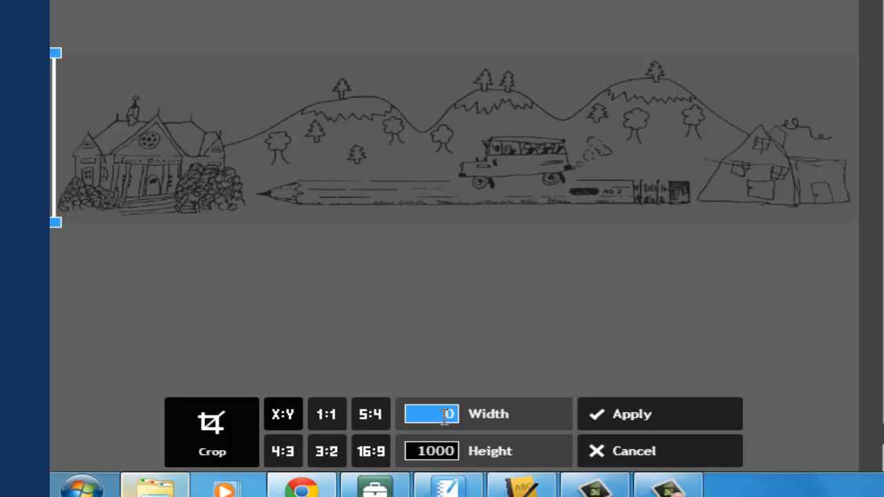
{"action": "type", "text": "3500"}
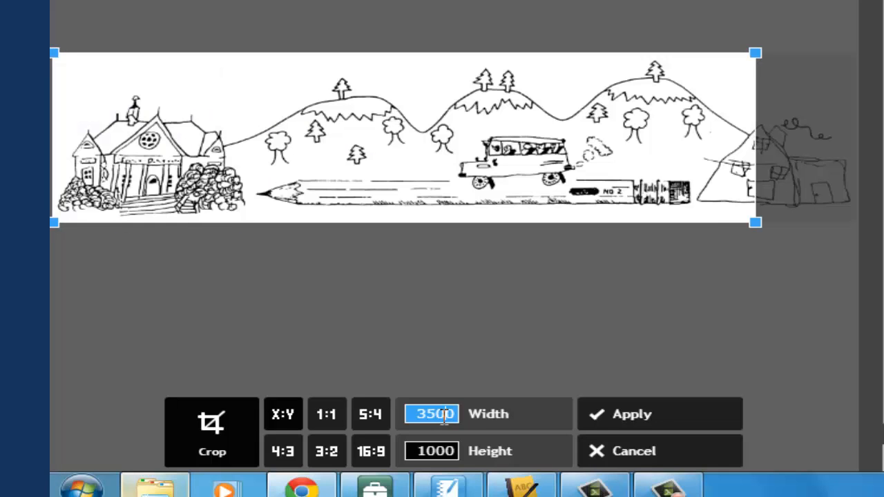
{"action": "left_click_drag", "start_coordinate": [573, 136], "coordinate": [626, 136]}
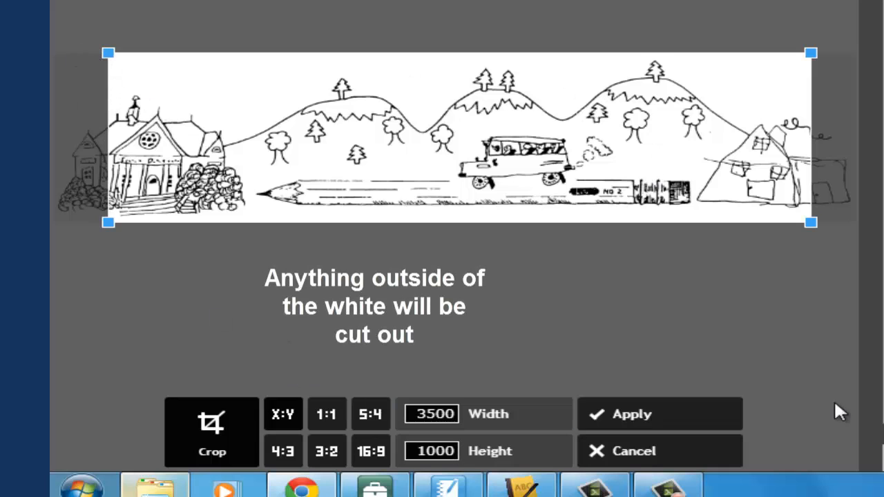
{"action": "left_click", "coordinate": [603, 451]}
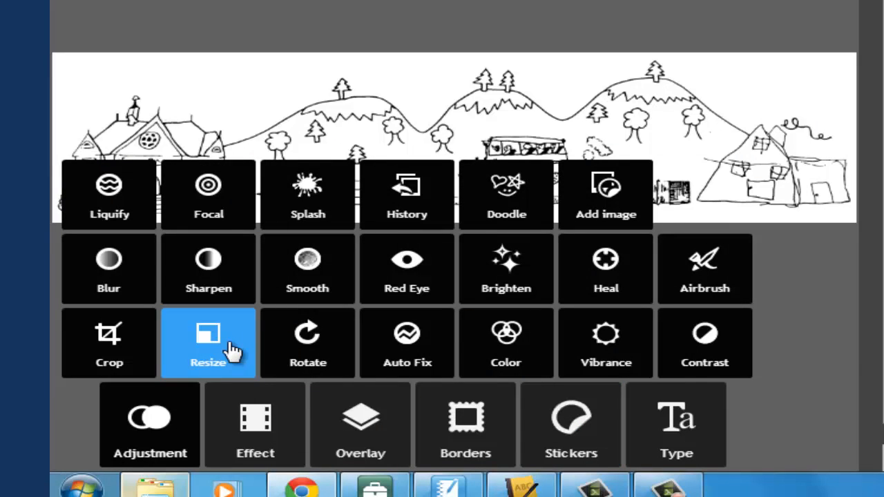
Step: Resize the drawing to a width of 3000 with its proportions kept
{"action": "left_click", "coordinate": [232, 351]}
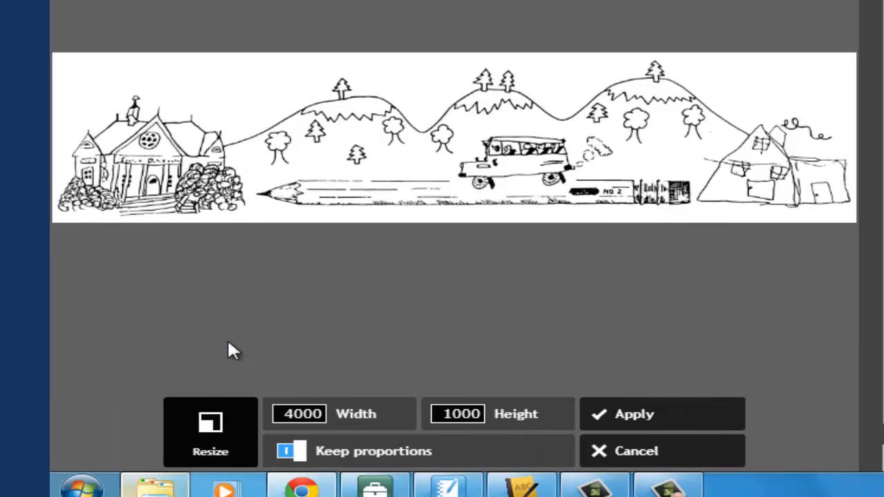
{"action": "left_click_drag", "start_coordinate": [321, 416], "coordinate": [297, 415]}
{"action": "key", "text": "BackSpace"}
{"action": "key", "text": "BackSpace"}
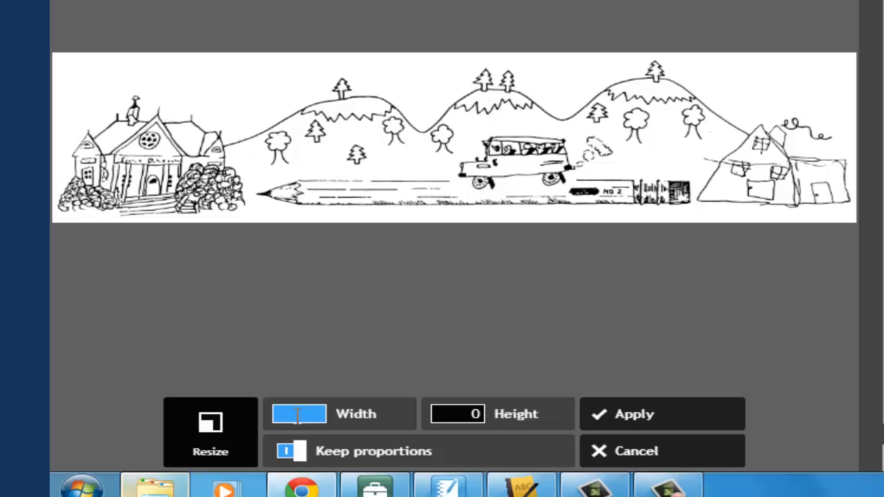
{"action": "type", "text": "300"}
{"action": "key", "text": "BackSpace"}
{"action": "key", "text": "BackSpace"}
{"action": "type", "text": "000"}
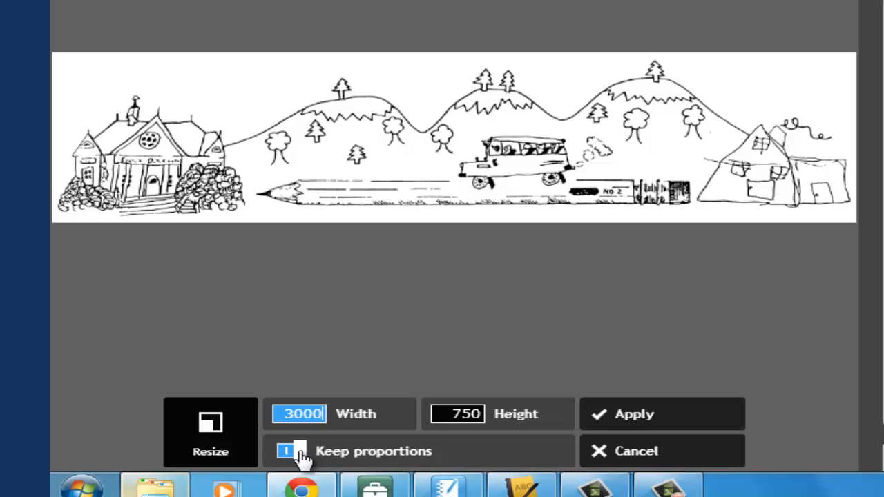
{"action": "left_click", "coordinate": [619, 415]}
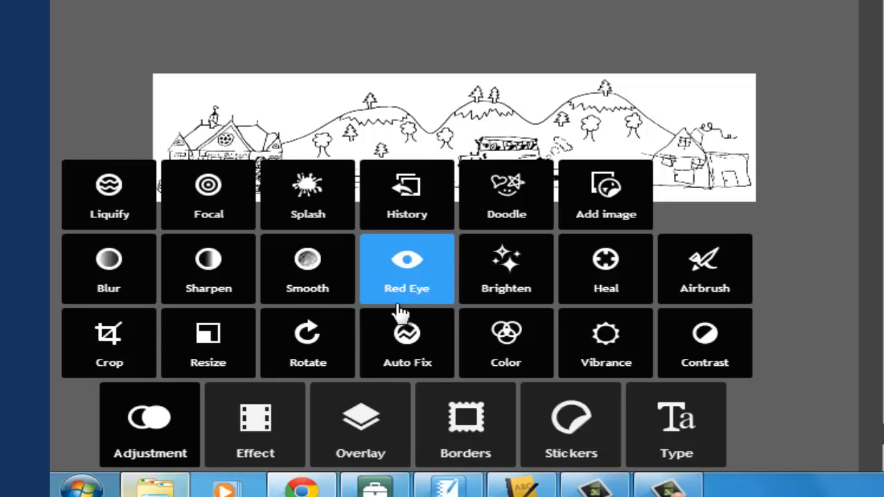
Step: Try rotating the drawing clockwise by two quarter turns and straightening it by about 2.9
{"action": "left_click", "coordinate": [322, 349]}
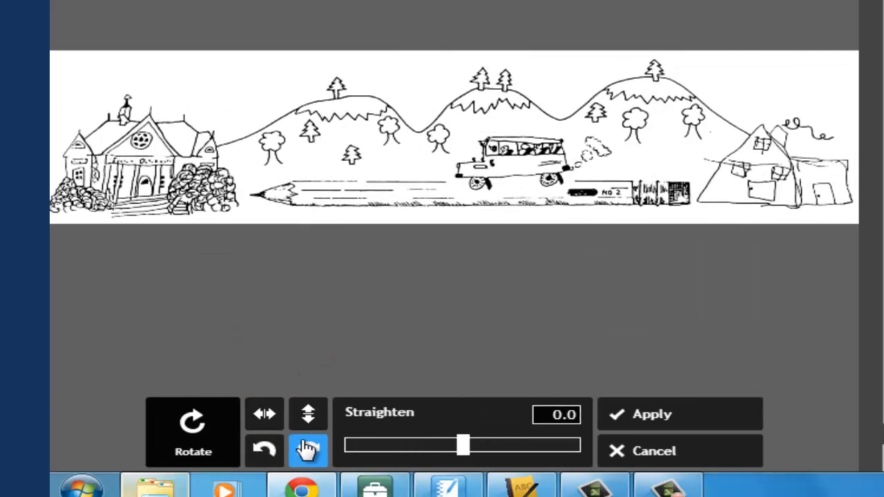
{"action": "left_click", "coordinate": [309, 450]}
{"action": "left_click", "coordinate": [308, 450]}
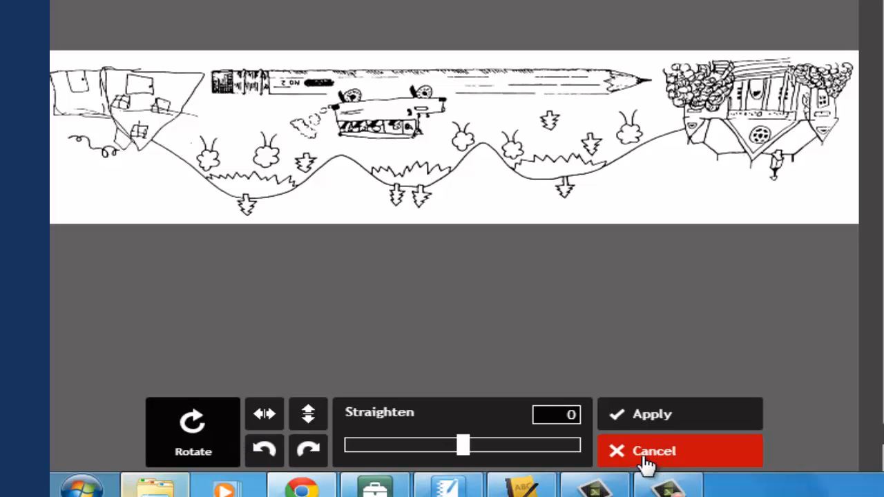
{"action": "mouse_move", "coordinate": [464, 451]}
{"action": "left_mouse_down"}
{"action": "mouse_move", "coordinate": [537, 452]}
{"action": "mouse_move", "coordinate": [365, 454]}
{"action": "mouse_move", "coordinate": [479, 459]}
{"action": "mouse_move", "coordinate": [470, 455]}
{"action": "left_mouse_up"}
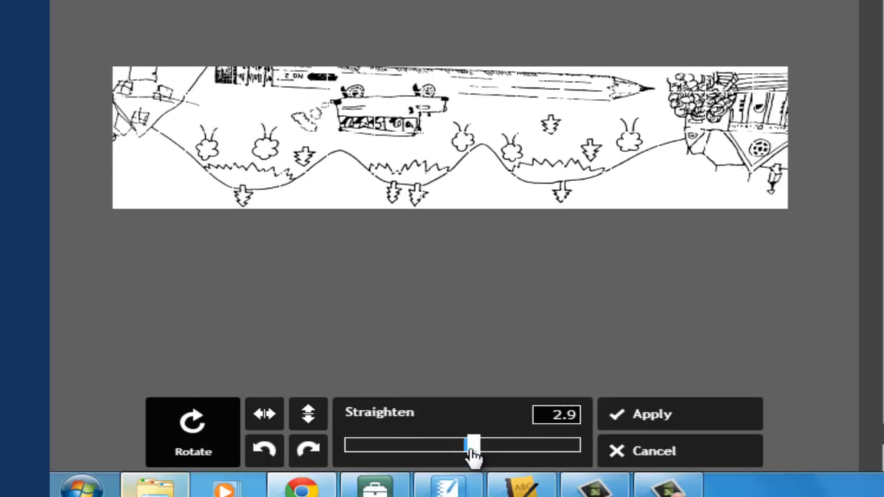
{"action": "left_click", "coordinate": [628, 465]}
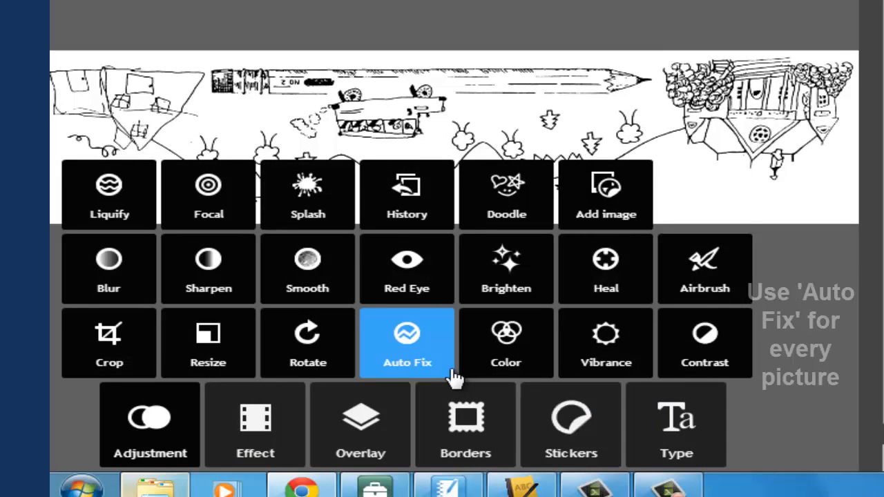
Step: Apply Auto Fix to the drawing
{"action": "left_click", "coordinate": [436, 356]}
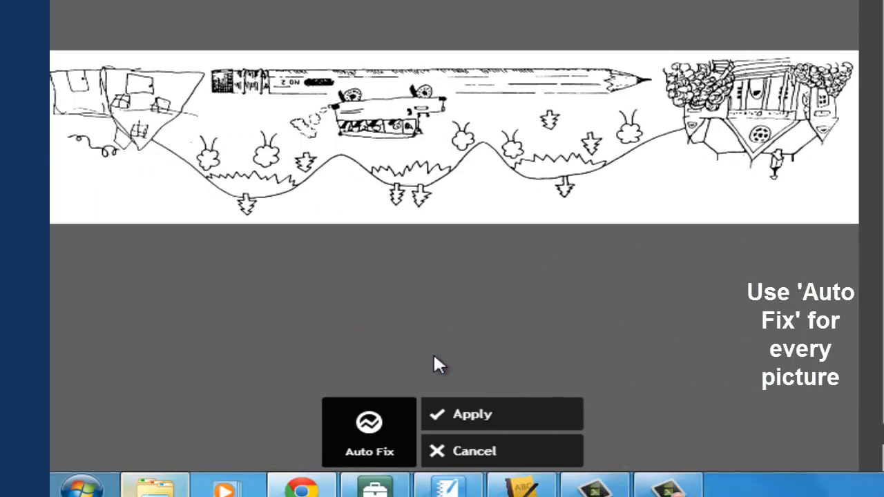
{"action": "left_click", "coordinate": [448, 429]}
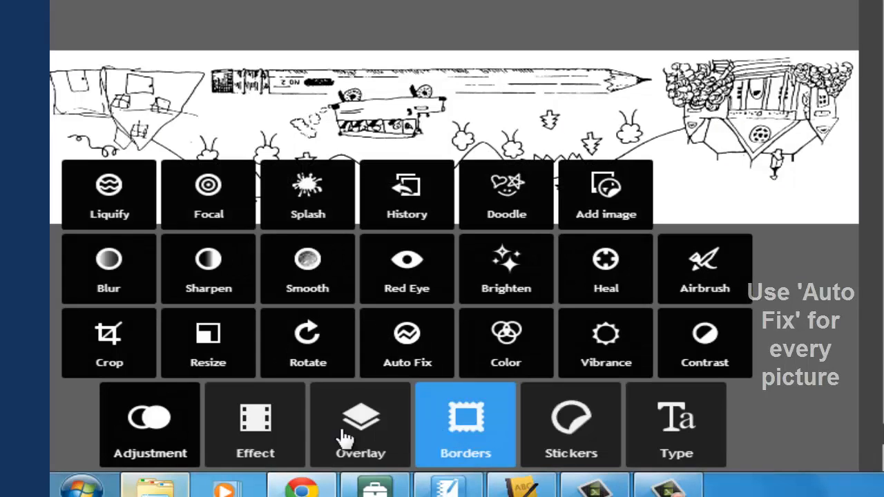
Step: Rotate the drawing back upright by two quarter turns
{"action": "left_click", "coordinate": [290, 359]}
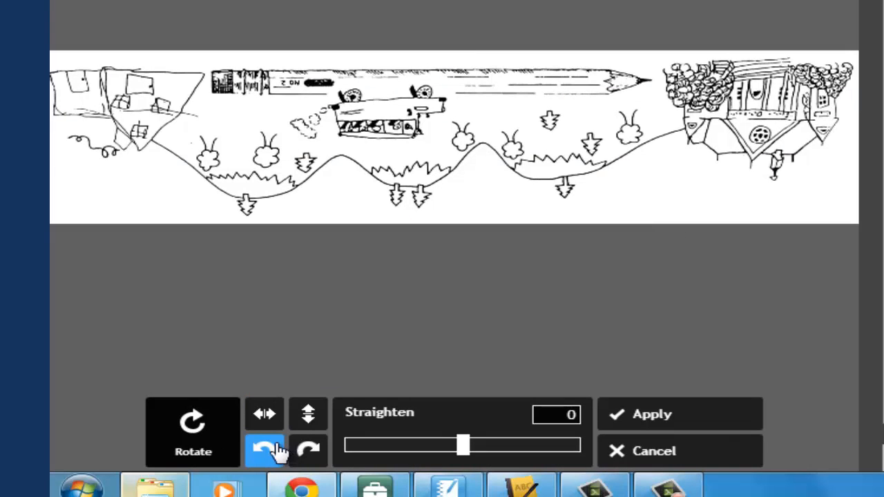
{"action": "left_click", "coordinate": [266, 451]}
{"action": "left_click", "coordinate": [307, 450]}
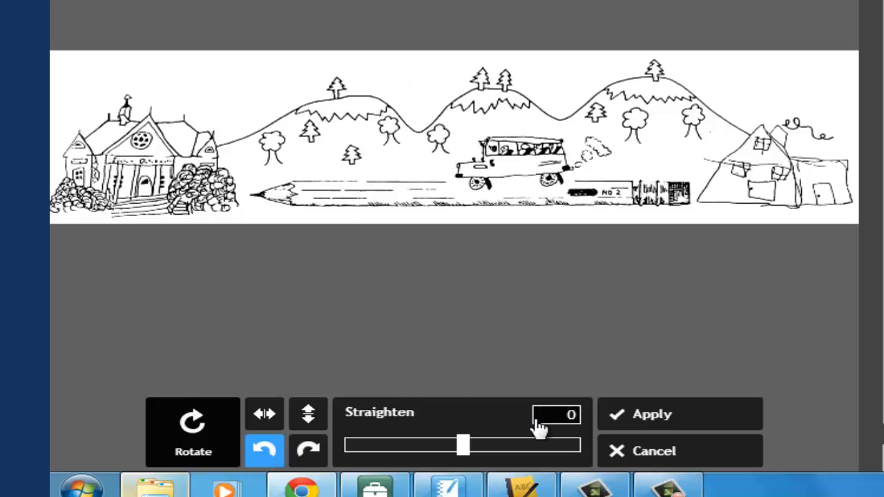
{"action": "left_click", "coordinate": [725, 424]}
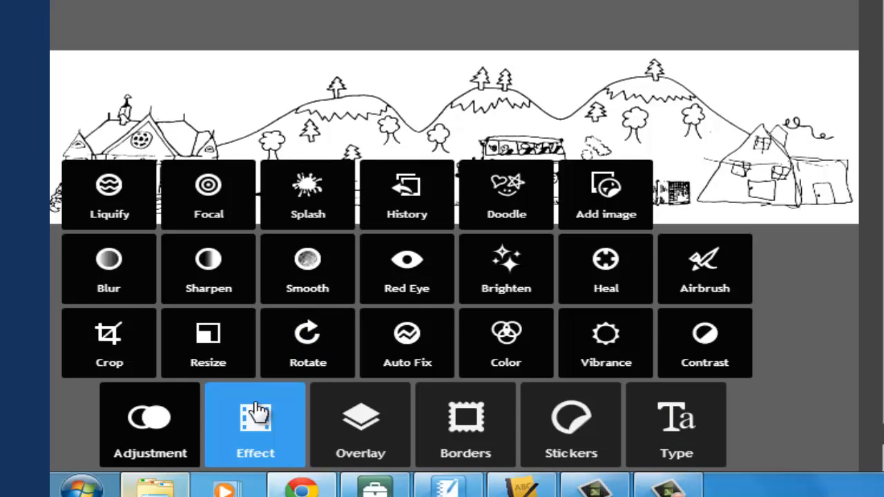
Step: Try the Amber effect from the Default effect set on the drawing
{"action": "left_click", "coordinate": [256, 411]}
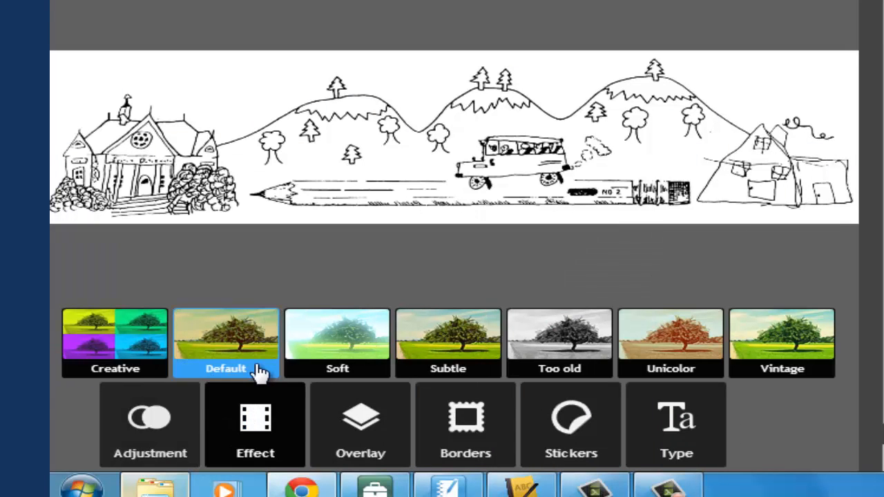
{"action": "left_click", "coordinate": [259, 371]}
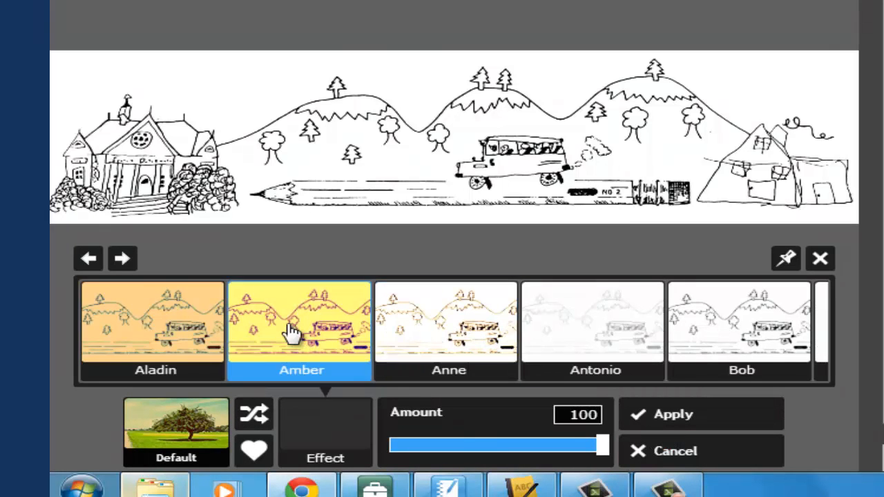
{"action": "left_click", "coordinate": [256, 329]}
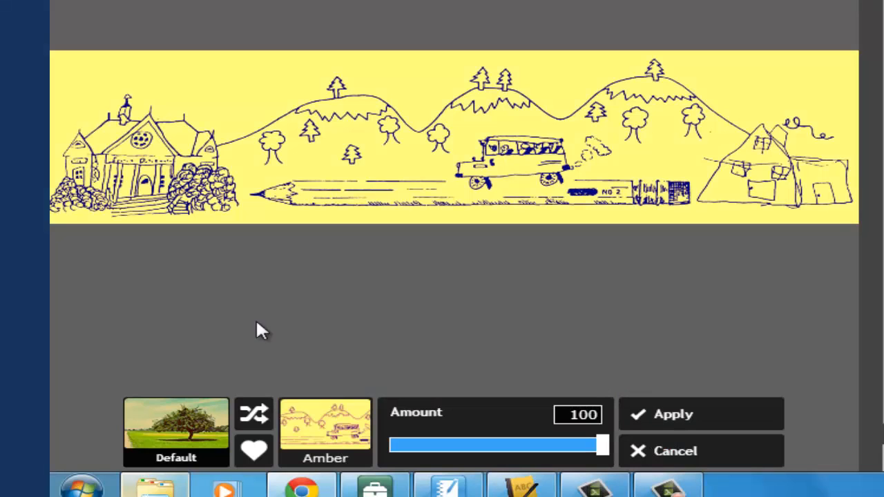
{"action": "left_click", "coordinate": [637, 448]}
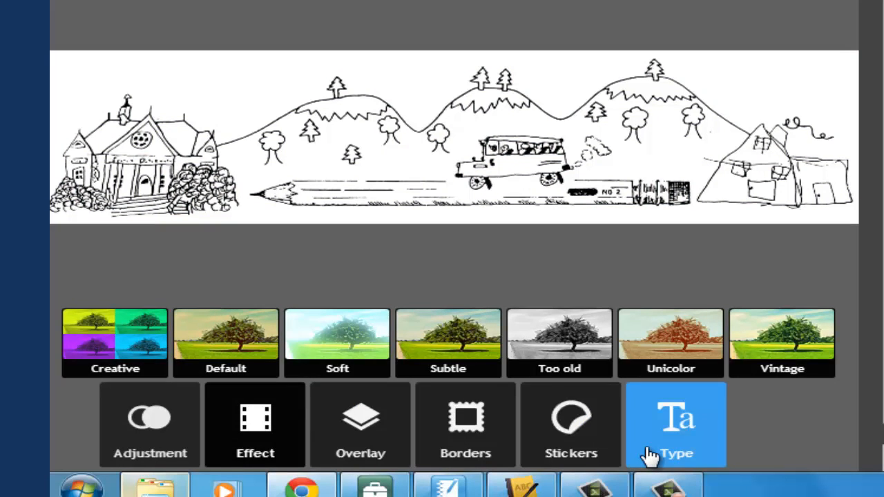
Step: Try the Grunge text style with a red colour on the drawing, without entering any text
{"action": "left_click", "coordinate": [649, 456]}
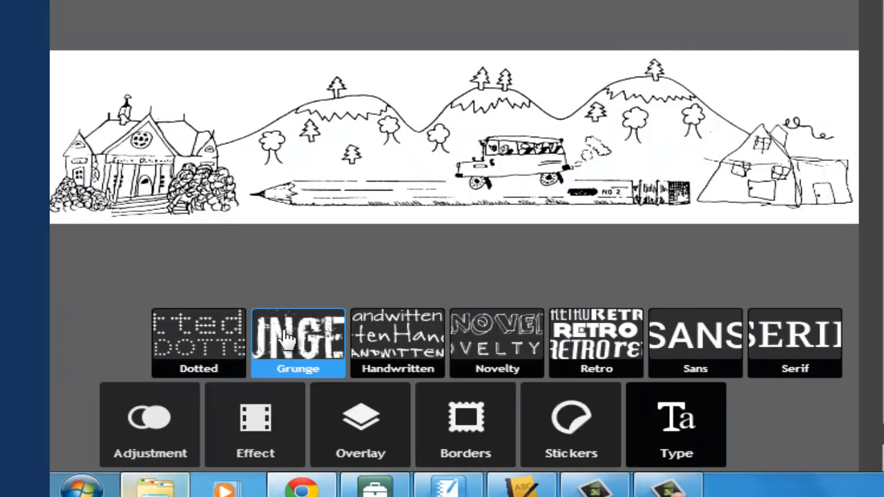
{"action": "left_click", "coordinate": [287, 339]}
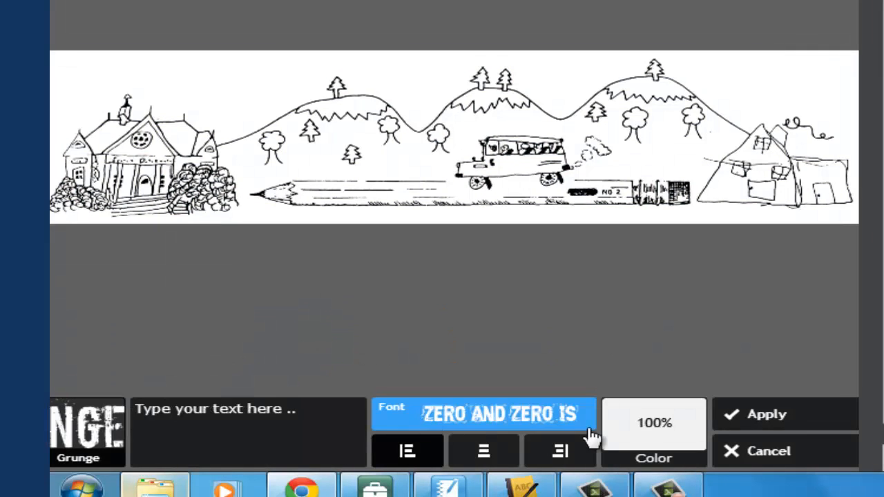
{"action": "left_click", "coordinate": [650, 435]}
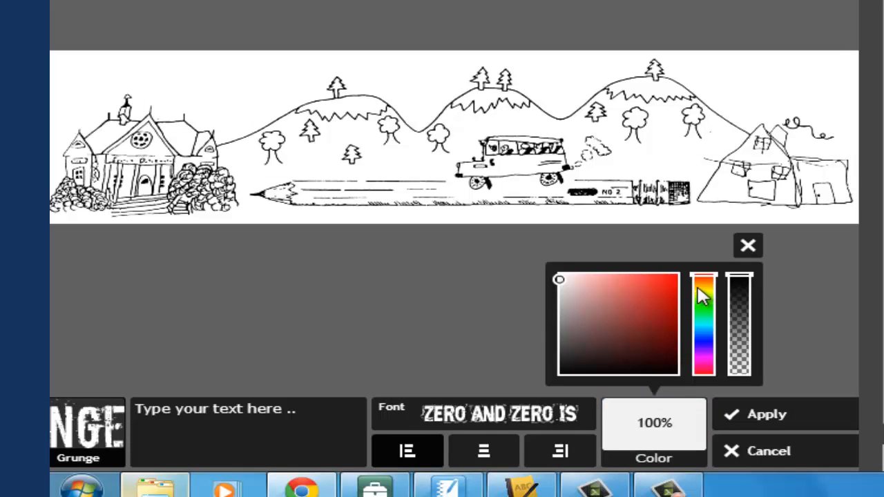
{"action": "left_click", "coordinate": [652, 296]}
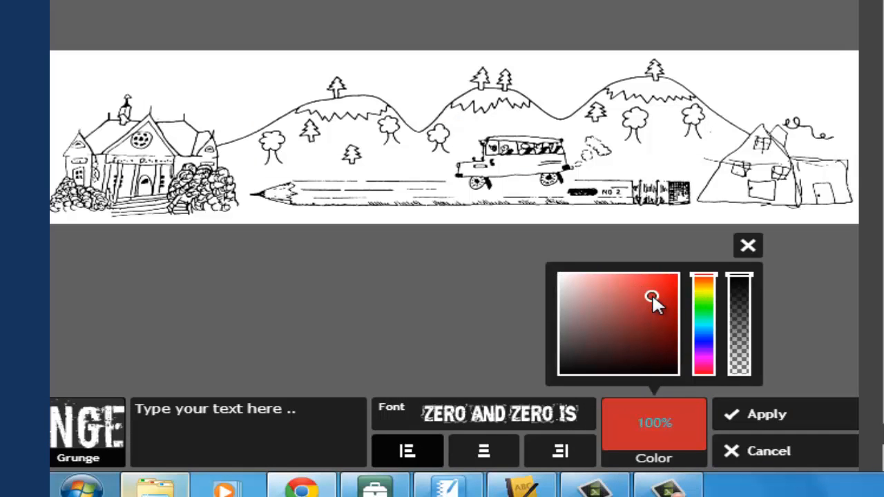
{"action": "left_click", "coordinate": [765, 423]}
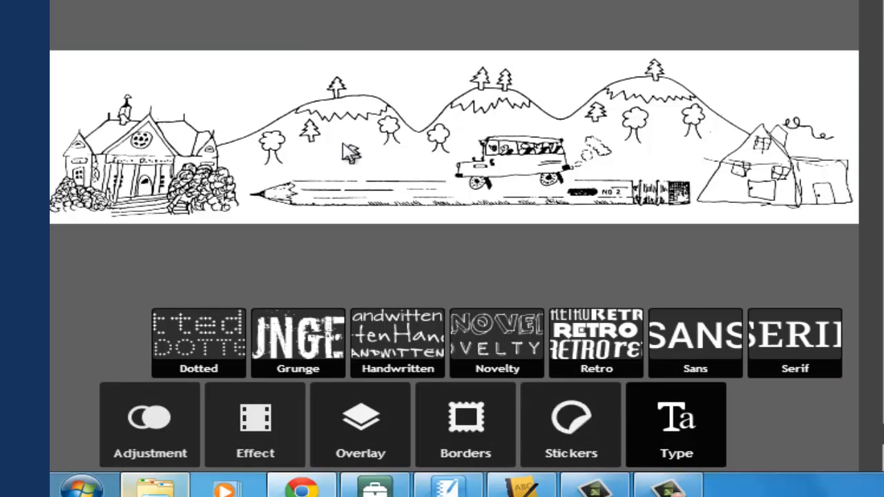
Step: Try adding the text "Barstow" to the drawing in red, centre-aligned Grunge lettering with the Gesso font
{"action": "left_click", "coordinate": [289, 342]}
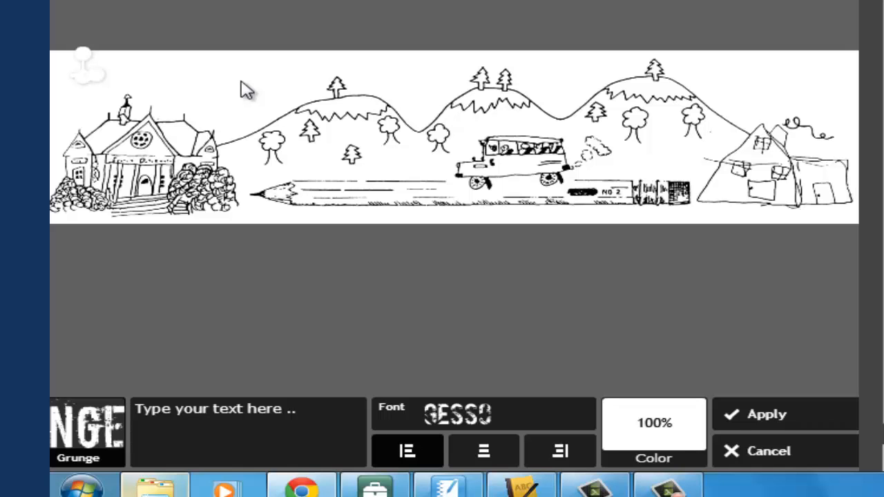
{"action": "left_click", "coordinate": [231, 424]}
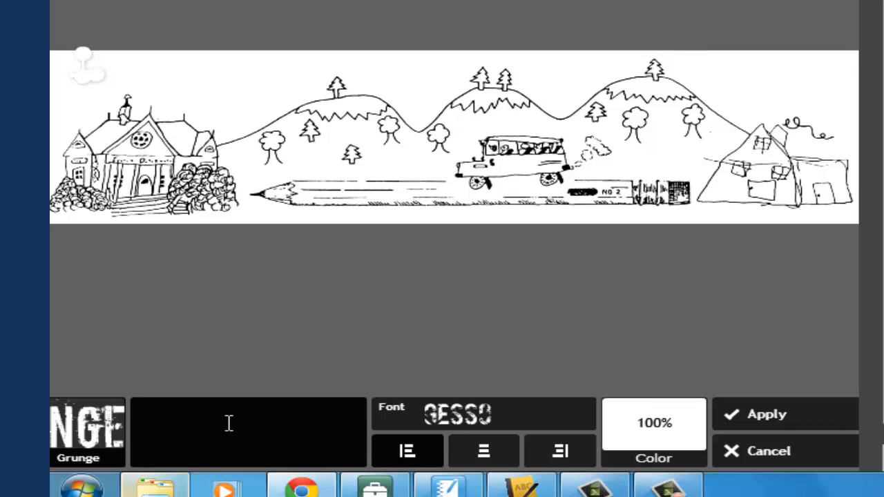
{"action": "type", "text": "Barstow"}
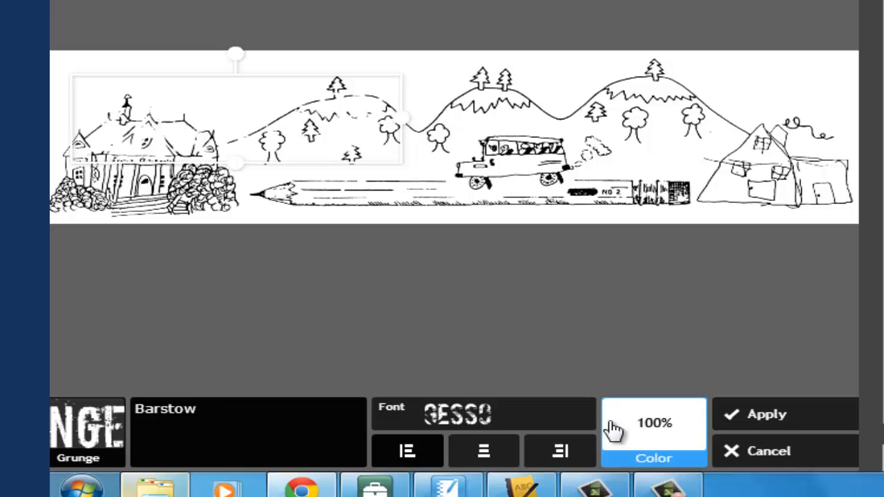
{"action": "left_click", "coordinate": [658, 447]}
{"action": "left_click", "coordinate": [668, 292]}
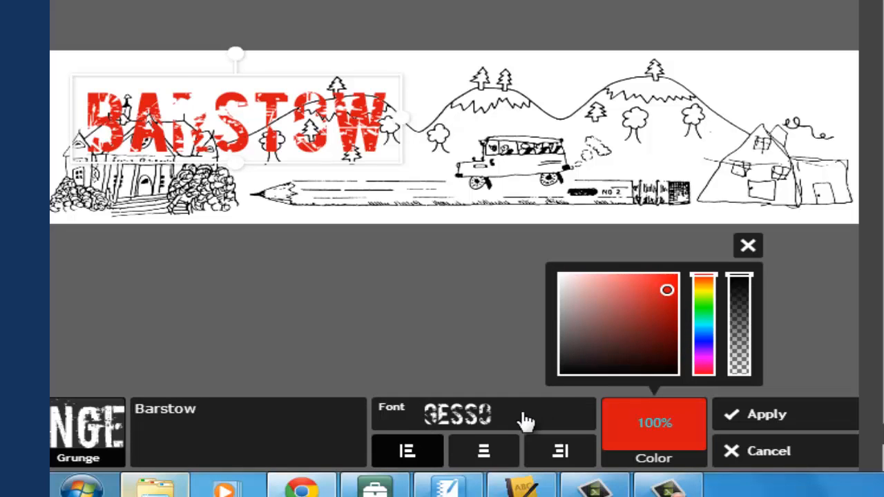
{"action": "left_click", "coordinate": [489, 451]}
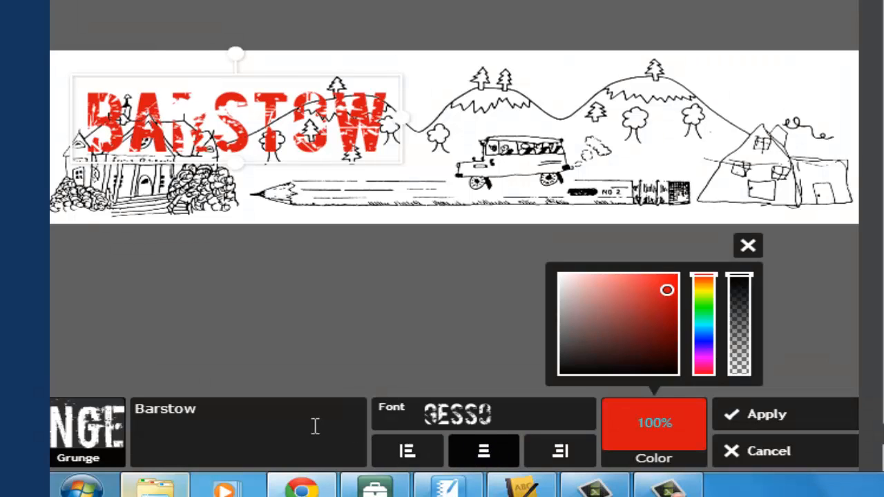
{"action": "left_click", "coordinate": [747, 249]}
{"action": "left_click", "coordinate": [734, 453]}
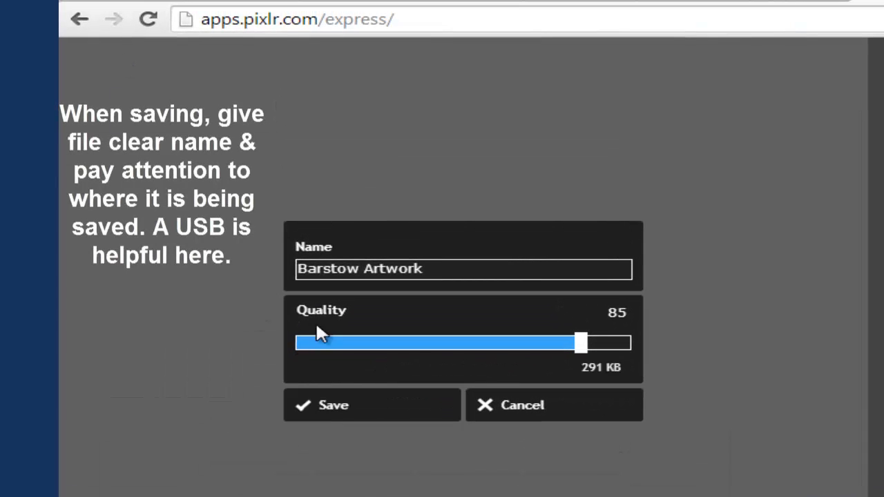
Step: Save the drawing as a JPEG image named "Barstow Artwork" at quality 85 on the KINGSTON (F:) drive
{"action": "left_click", "coordinate": [352, 405]}
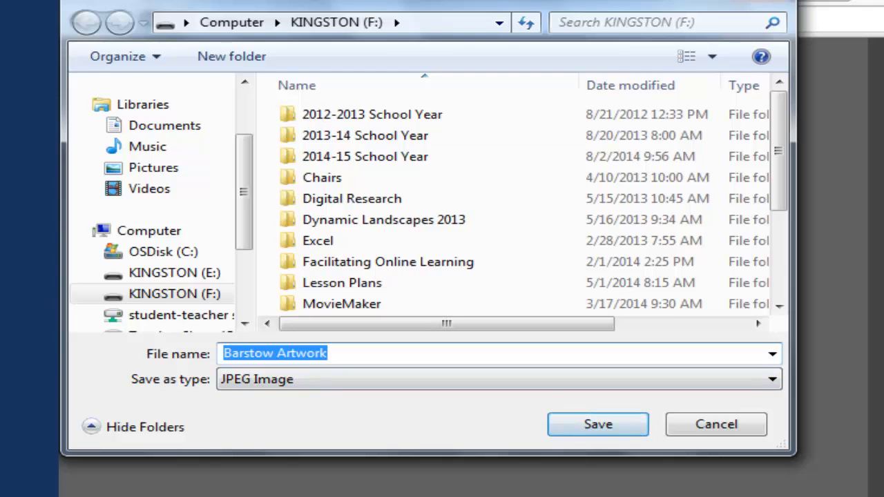
{"action": "key", "text": "Return"}
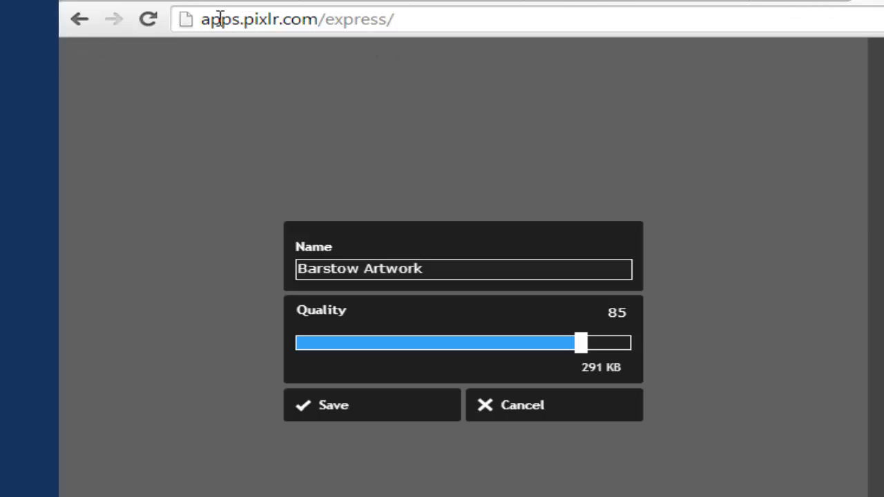
Step: Reopen the Pixlr Express start page in the browser
{"action": "left_click_drag", "start_coordinate": [211, 20], "coordinate": [517, 25]}
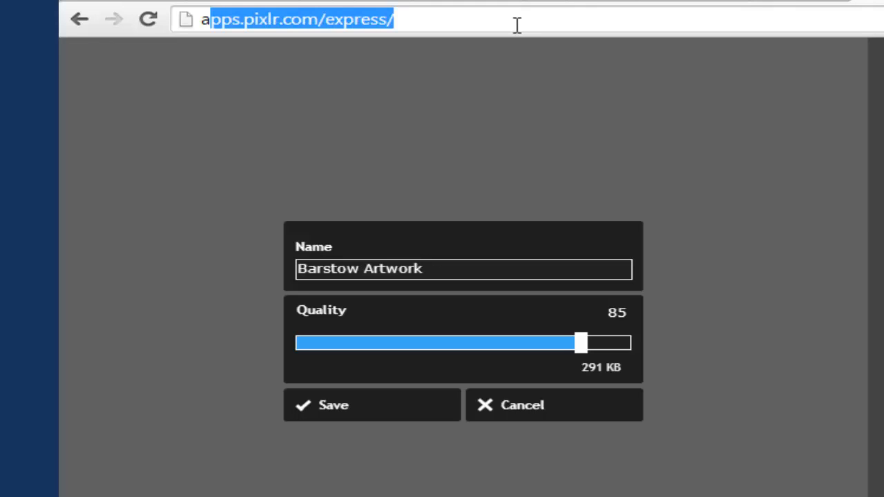
{"action": "key", "text": "BackSpace"}
{"action": "type", "text": "pic"}
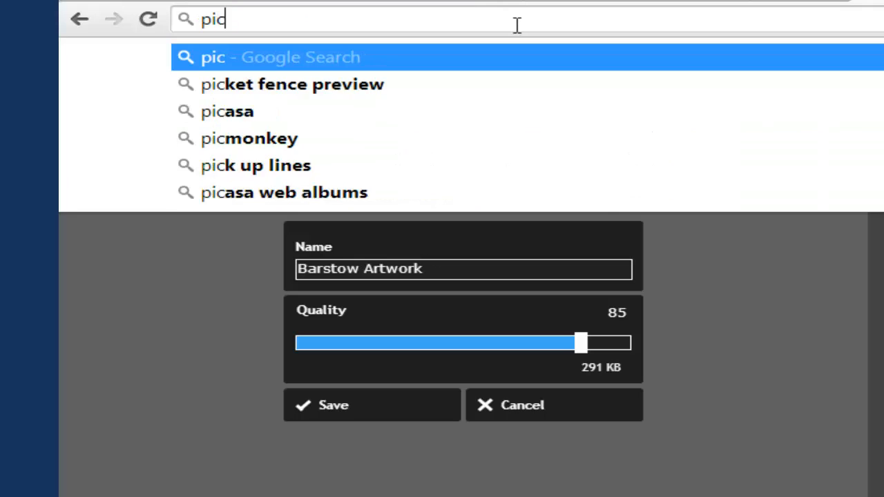
{"action": "key", "text": "BackSpace"}
{"action": "type", "text": "x"}
{"action": "key", "text": "Return"}
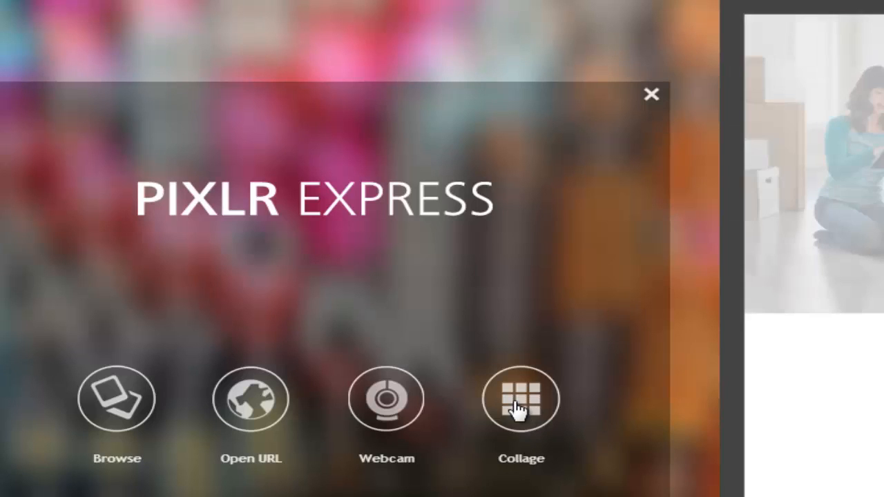
Step: Start a new collage and choose the layout with five cells stacked in a single vertical strip
{"action": "left_click", "coordinate": [522, 406]}
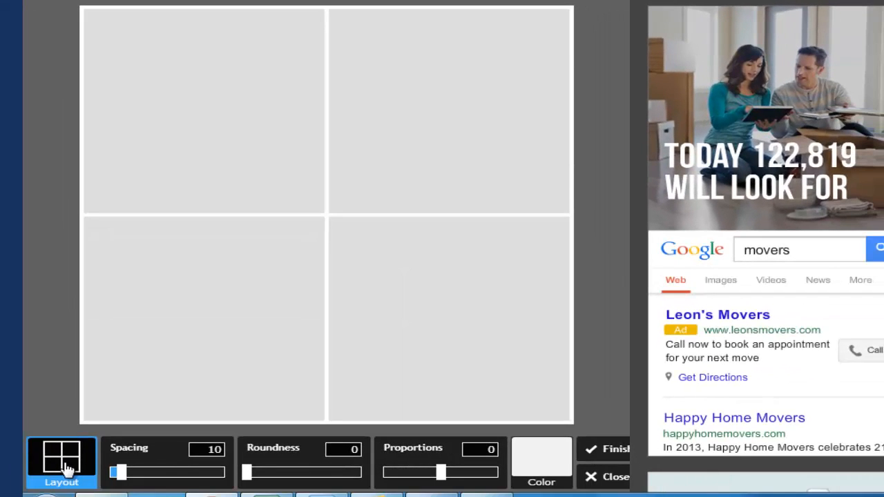
{"action": "left_click", "coordinate": [67, 469]}
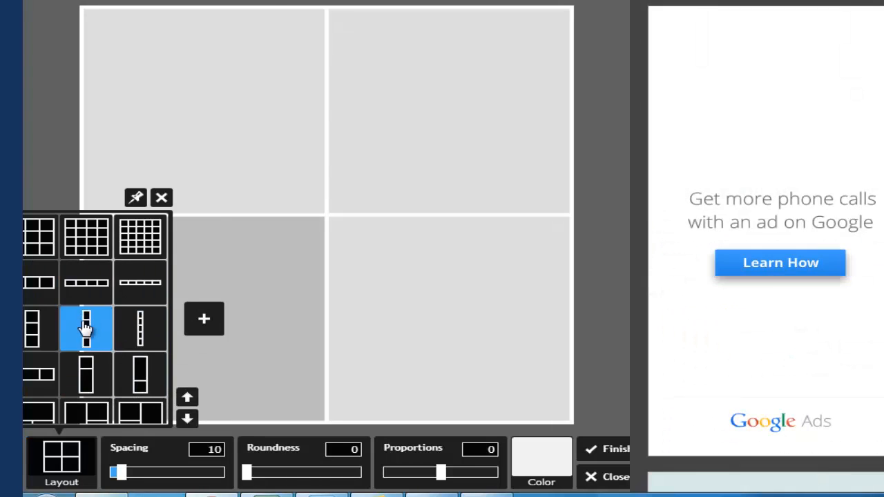
{"action": "left_click", "coordinate": [139, 331]}
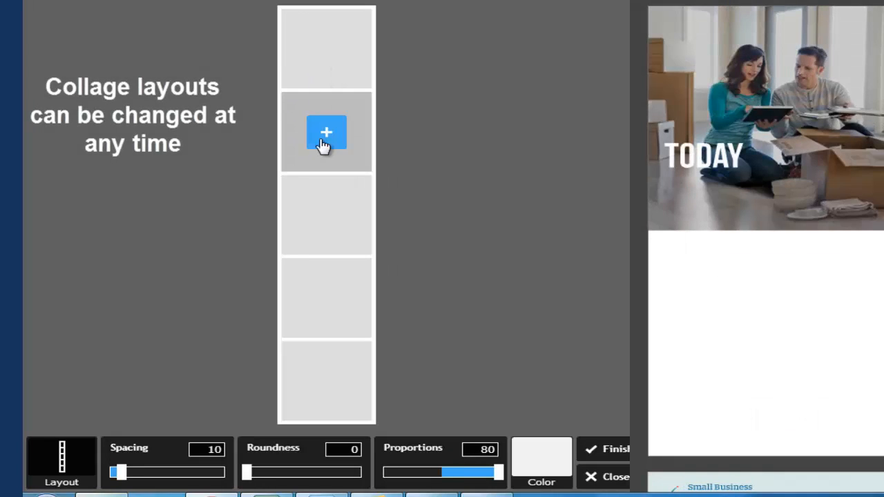
Step: Add the Assembling picture from the 2013 Pictures folder inside Chairs to the second collage cell
{"action": "left_click", "coordinate": [325, 137]}
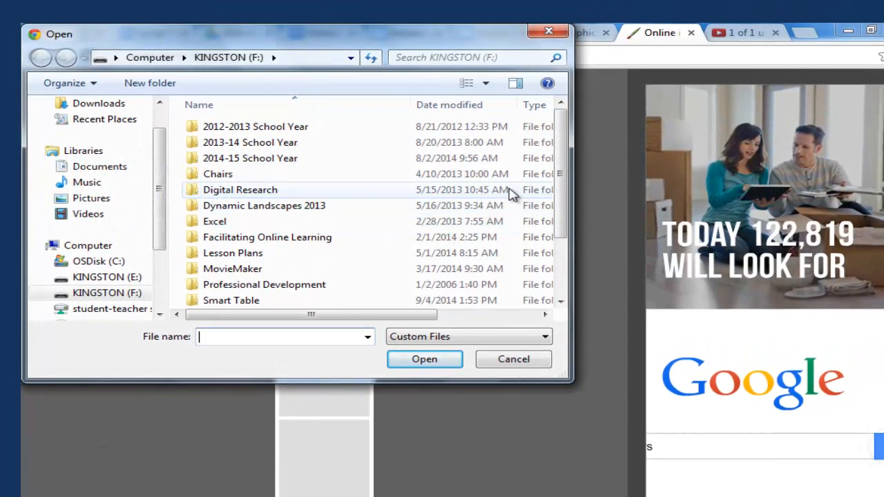
{"action": "left_click", "coordinate": [356, 178]}
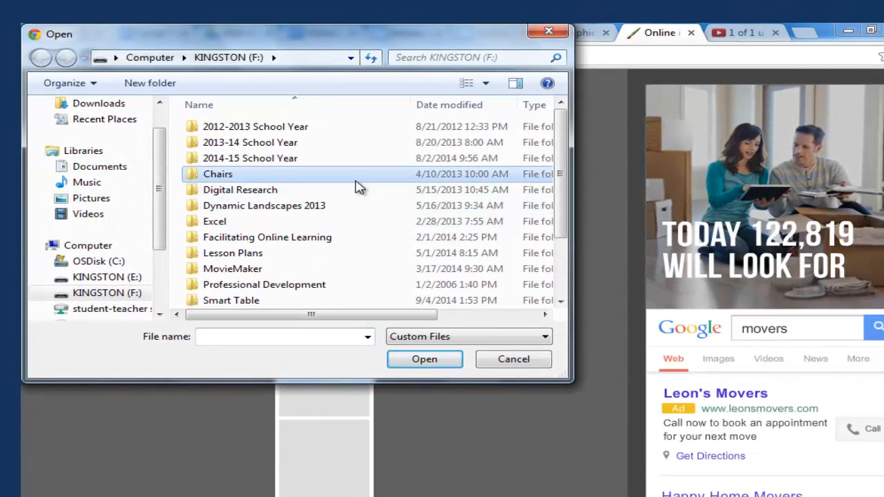
{"action": "double_click", "coordinate": [227, 178]}
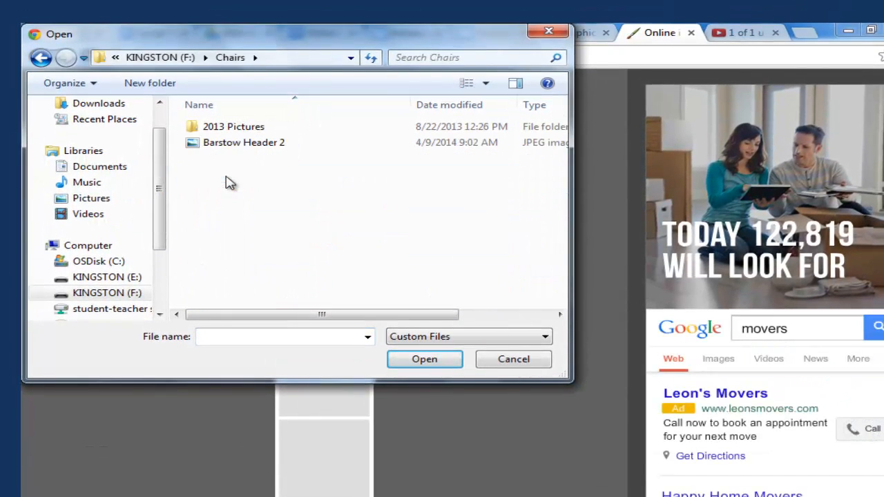
{"action": "double_click", "coordinate": [214, 129]}
{"action": "left_click", "coordinate": [213, 129]}
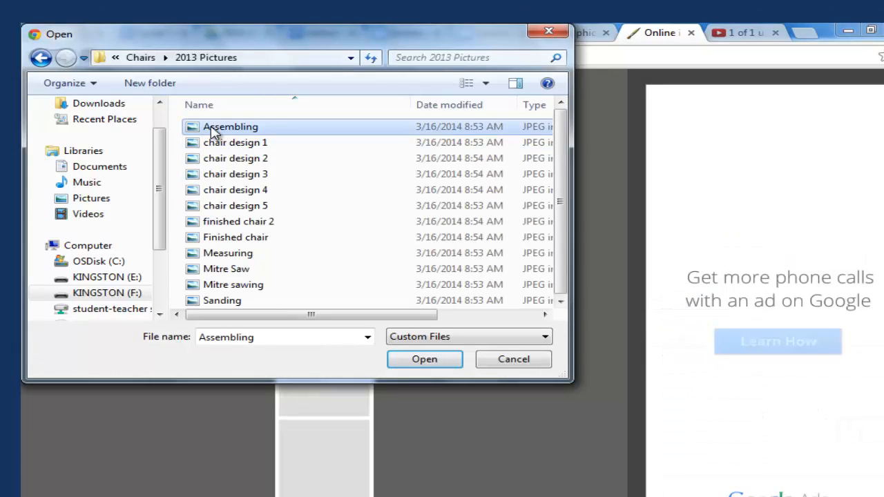
{"action": "left_click", "coordinate": [417, 367]}
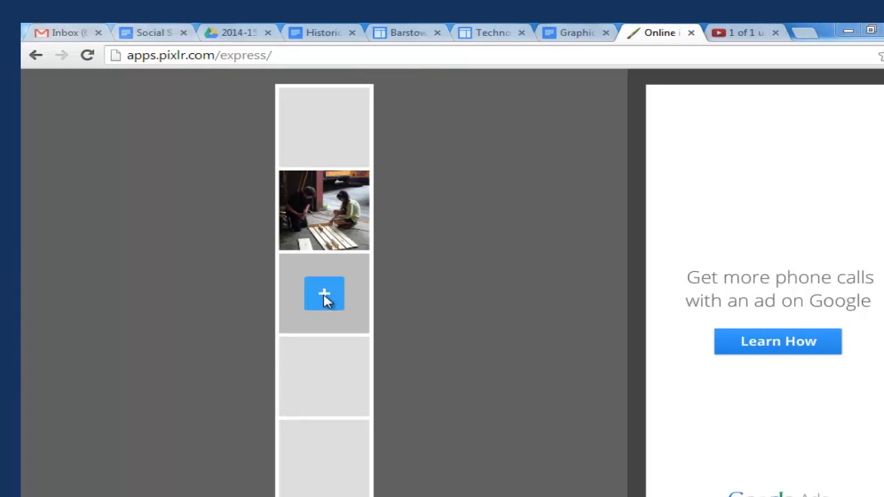
Step: Fill the third collage cell with the chair design 5 picture and the fourth cell with the Assembling picture
{"action": "left_click", "coordinate": [326, 298]}
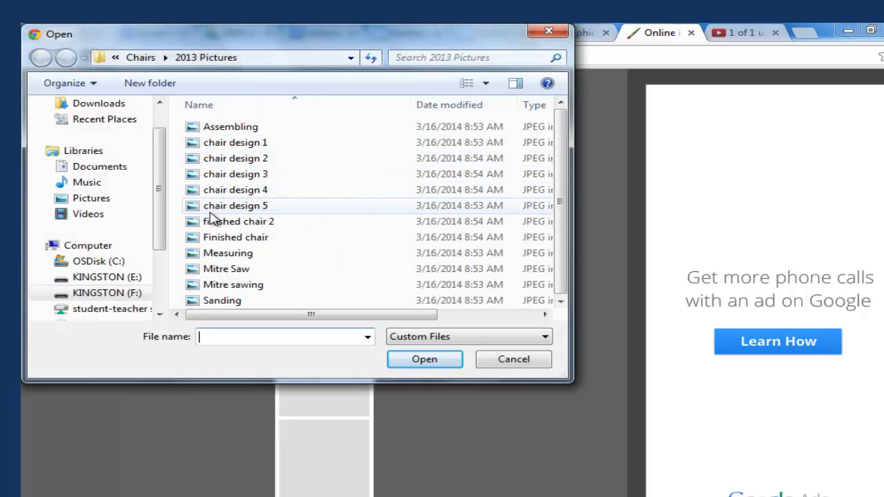
{"action": "left_click", "coordinate": [210, 206]}
{"action": "left_click", "coordinate": [425, 360]}
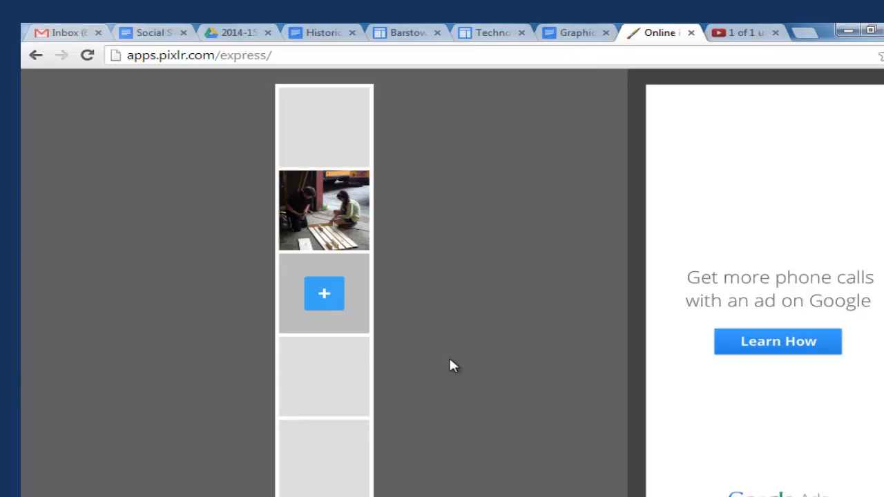
{"action": "left_click", "coordinate": [322, 381]}
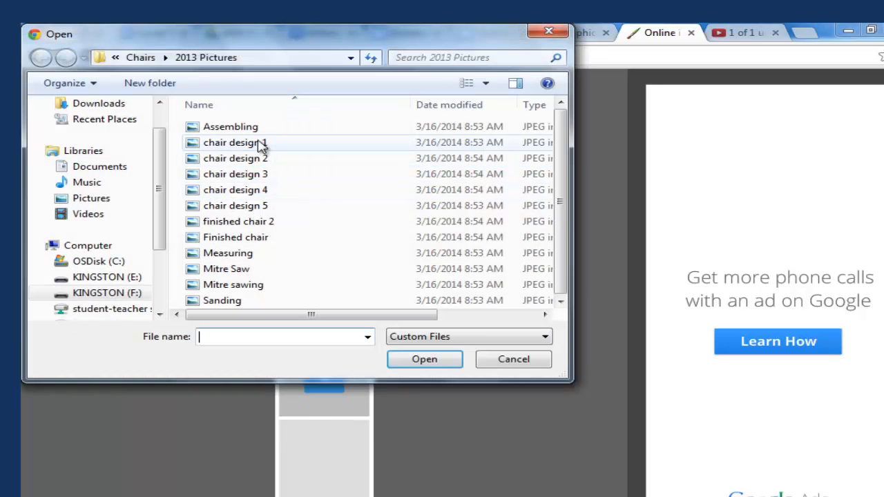
{"action": "left_click", "coordinate": [256, 130]}
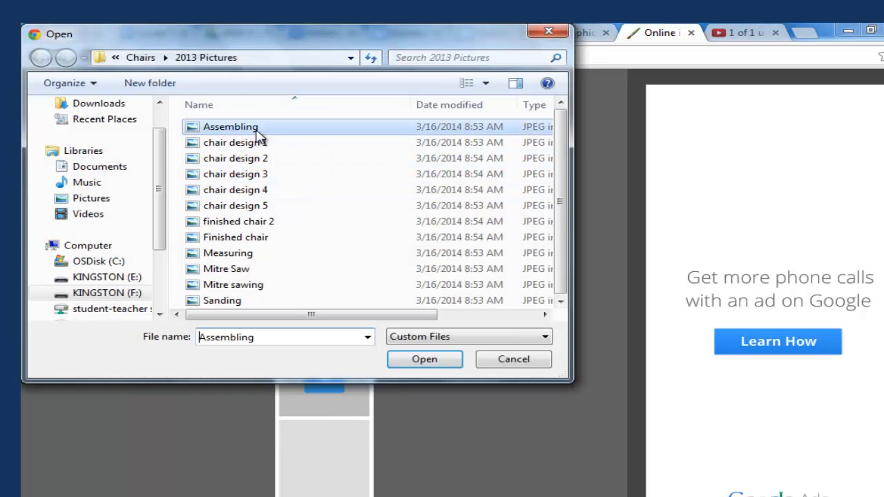
{"action": "left_click", "coordinate": [402, 358]}
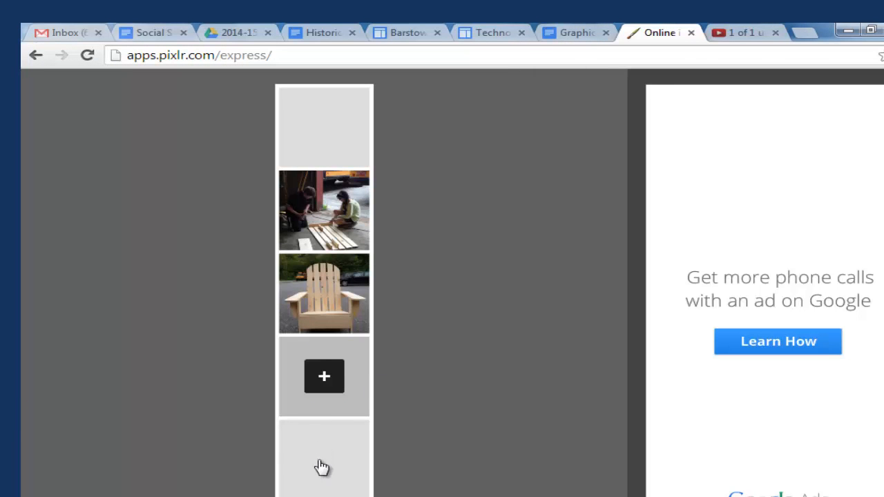
Step: Fill the fifth collage cell with the Sanding picture and the first cell with the Measuring picture
{"action": "left_click", "coordinate": [323, 463]}
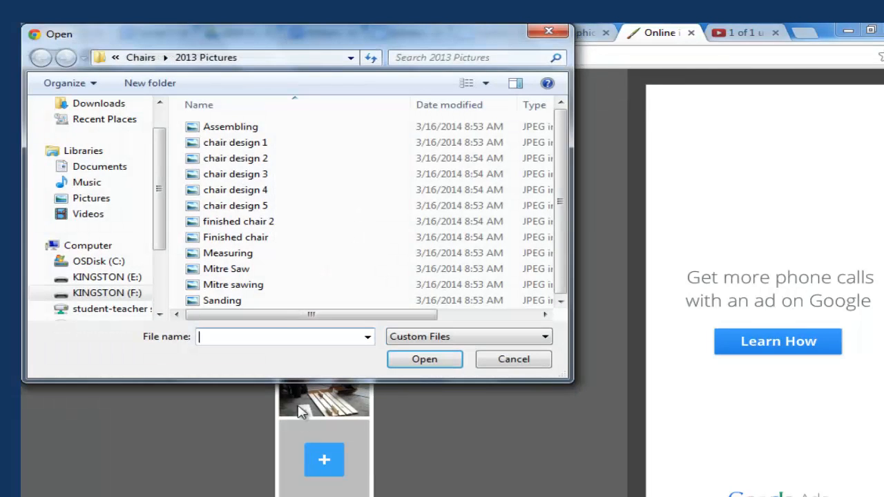
{"action": "left_click", "coordinate": [278, 301]}
{"action": "left_click", "coordinate": [404, 363]}
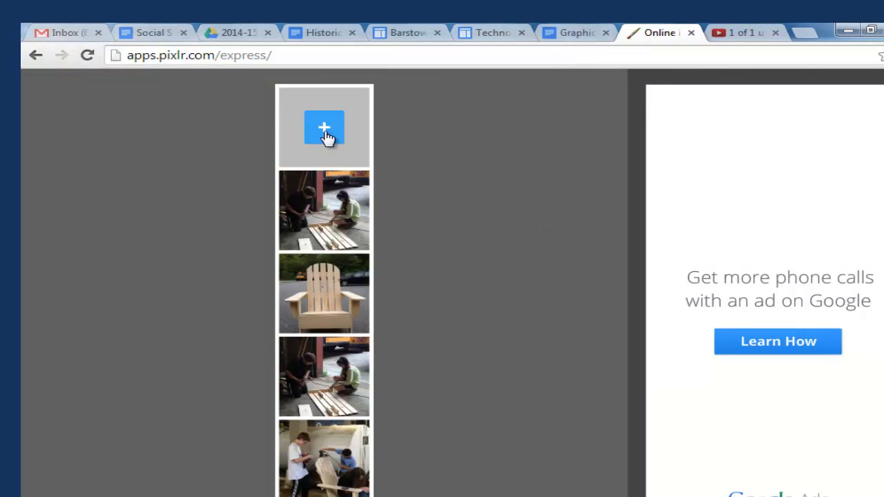
{"action": "left_click", "coordinate": [324, 131]}
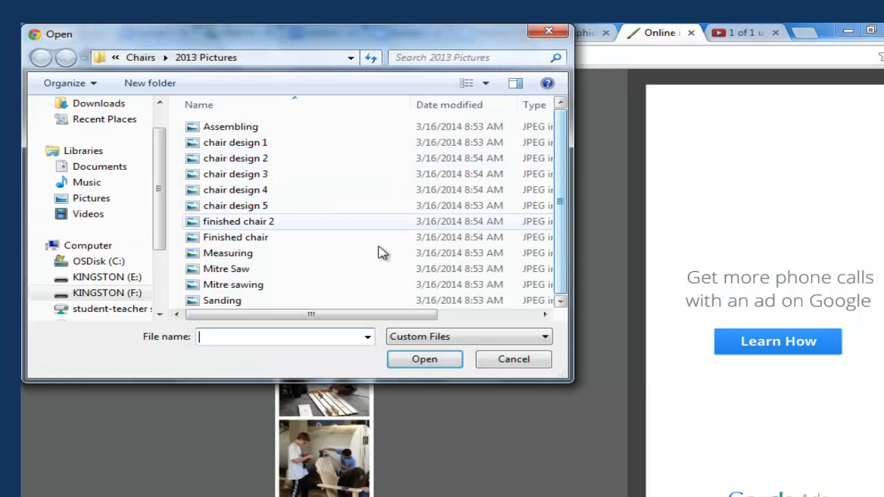
{"action": "left_click", "coordinate": [270, 255]}
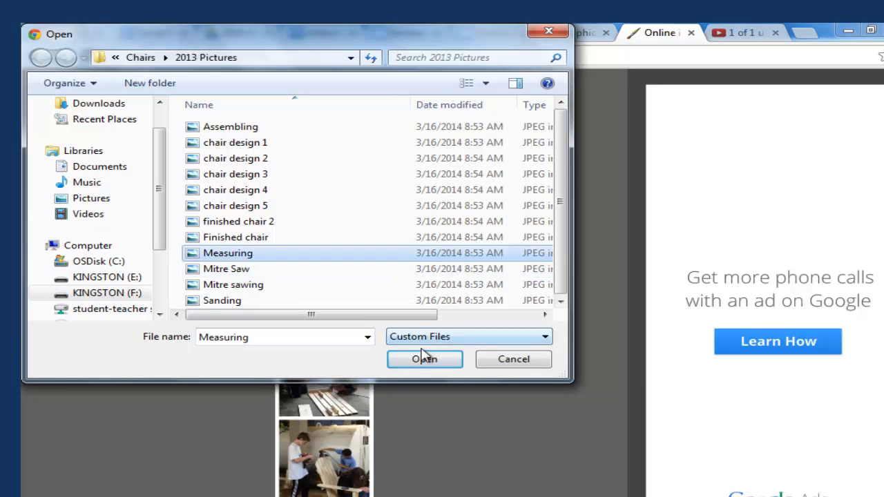
{"action": "left_click", "coordinate": [423, 360]}
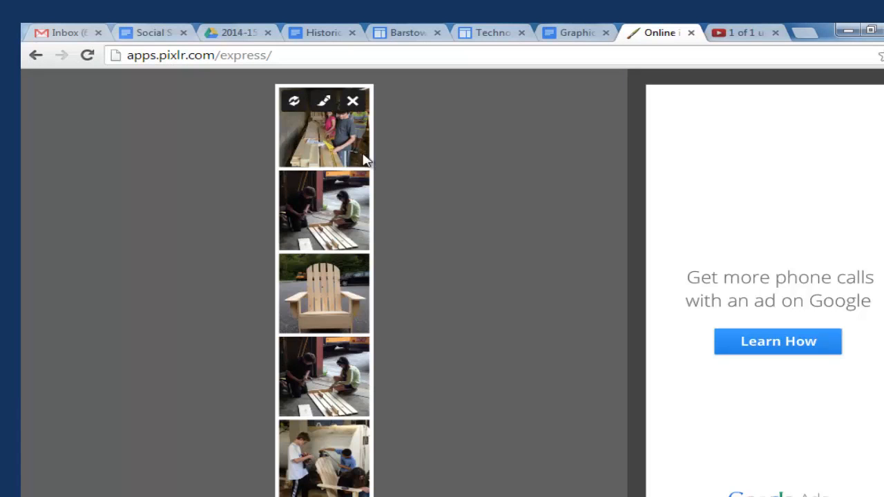
Step: Replace the picture in the first collage cell with the finished chair 2 picture from the 2013 Pictures folder
{"action": "left_click", "coordinate": [294, 103]}
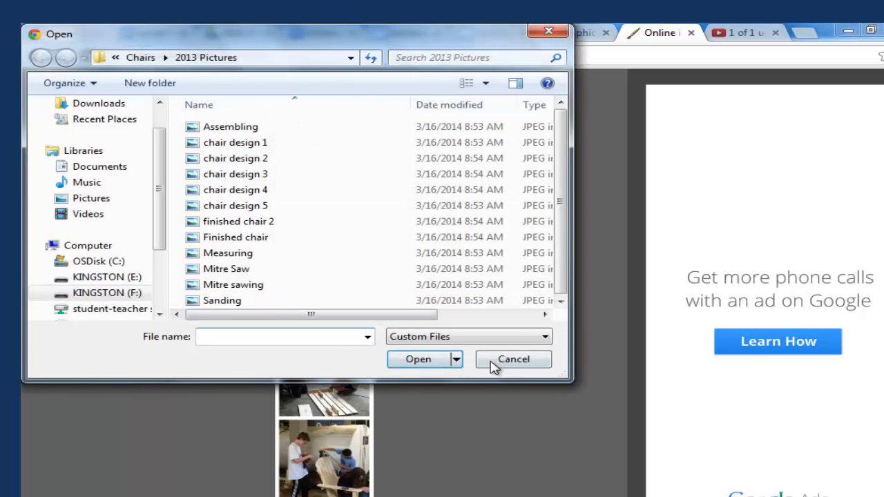
{"action": "left_click", "coordinate": [515, 364]}
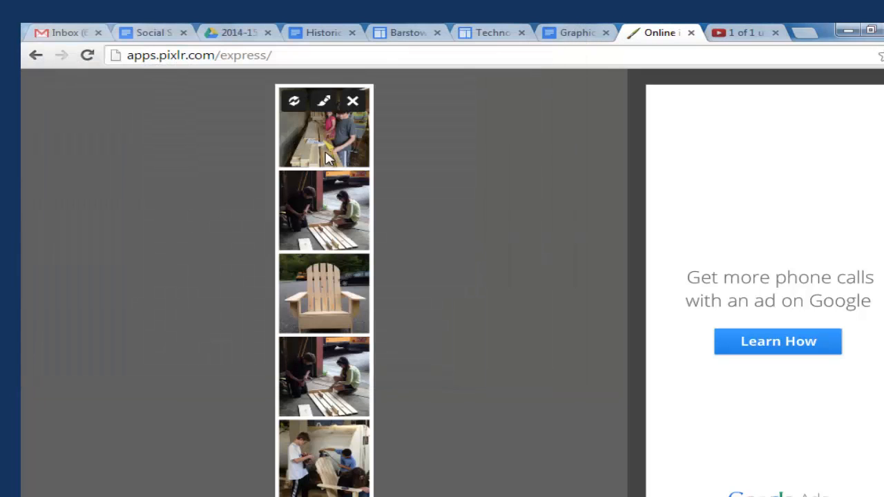
{"action": "left_click", "coordinate": [295, 105]}
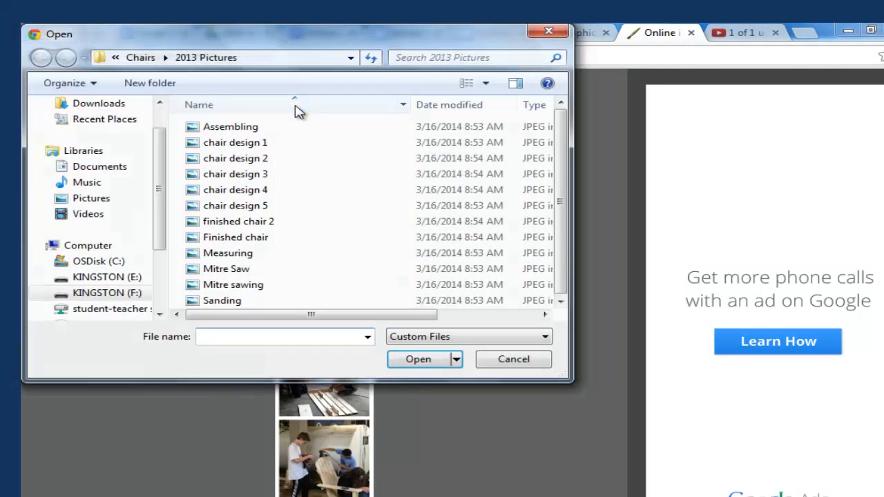
{"action": "left_click", "coordinate": [235, 221]}
{"action": "left_click", "coordinate": [407, 360]}
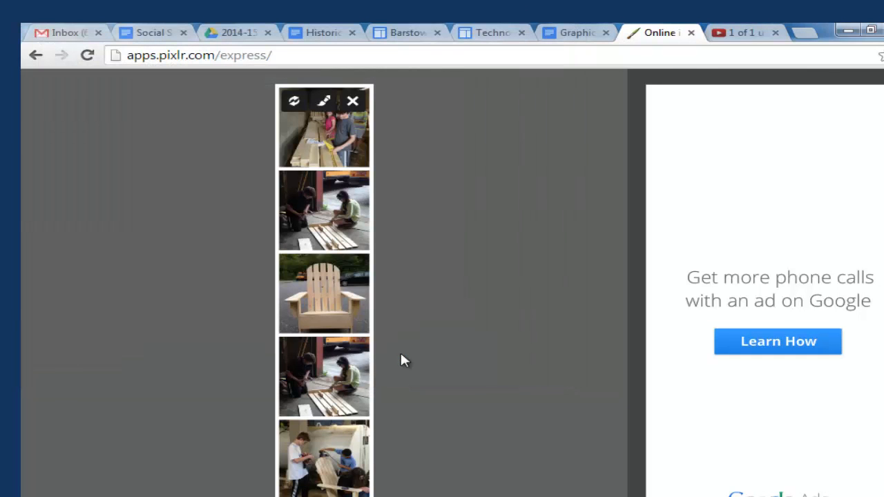
Step: Open the first cell's picture in the editor and close it, and remove that picture from the collage cell
{"action": "left_click", "coordinate": [325, 104]}
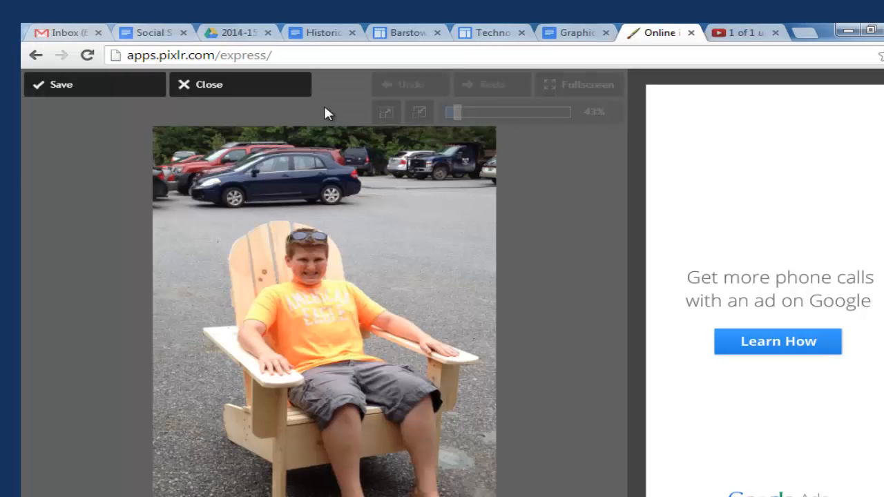
{"action": "left_click", "coordinate": [227, 84]}
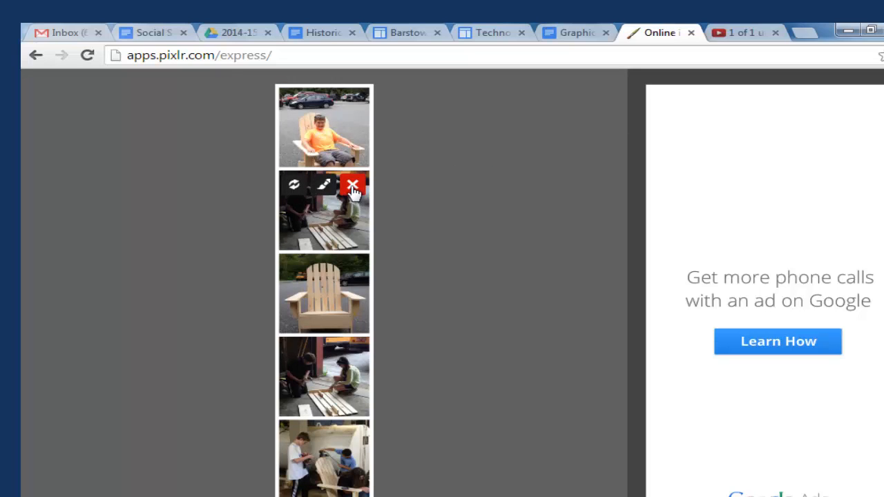
{"action": "mouse_move", "coordinate": [351, 134]}
{"action": "left_click", "coordinate": [353, 103]}
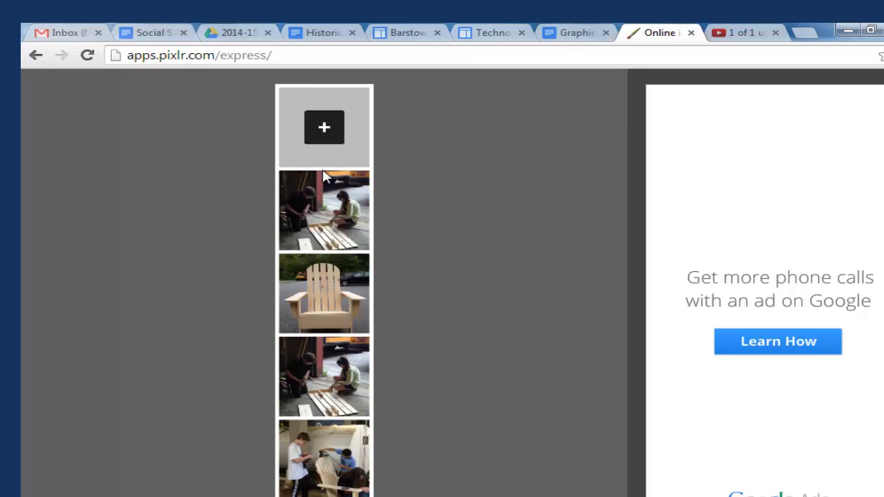
Step: Try a green hue and an orange-red hue for the collage color and close the color picker
{"action": "mouse_move", "coordinate": [319, 320]}
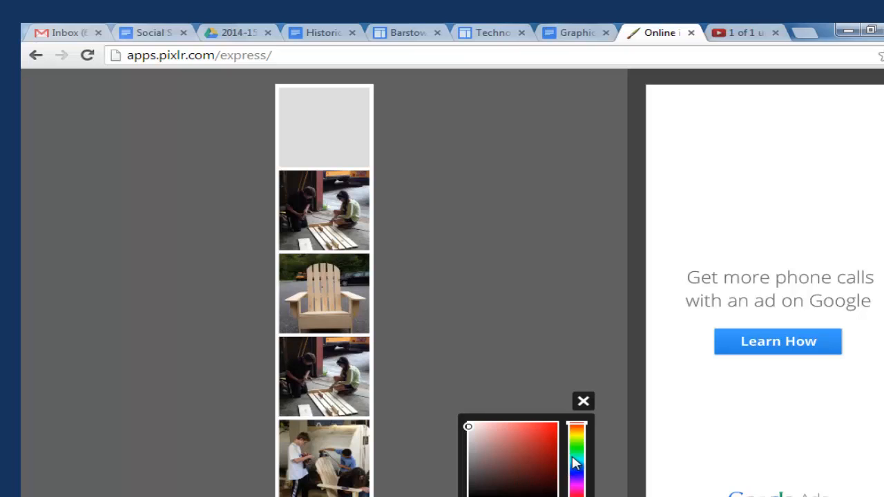
{"action": "left_click", "coordinate": [577, 451]}
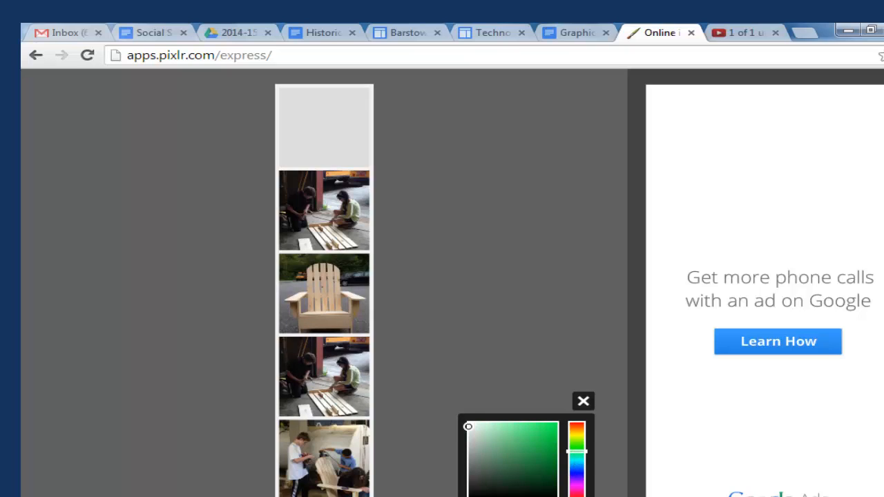
{"action": "left_click", "coordinate": [577, 427]}
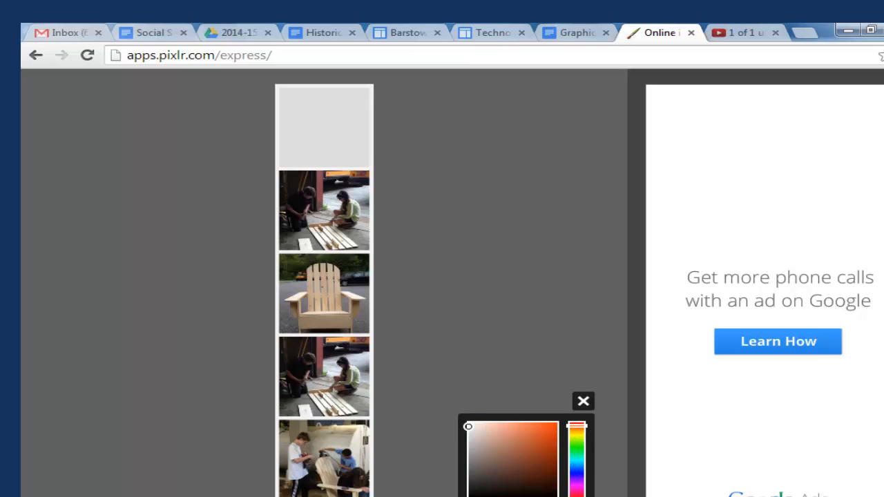
{"action": "left_click", "coordinate": [583, 400]}
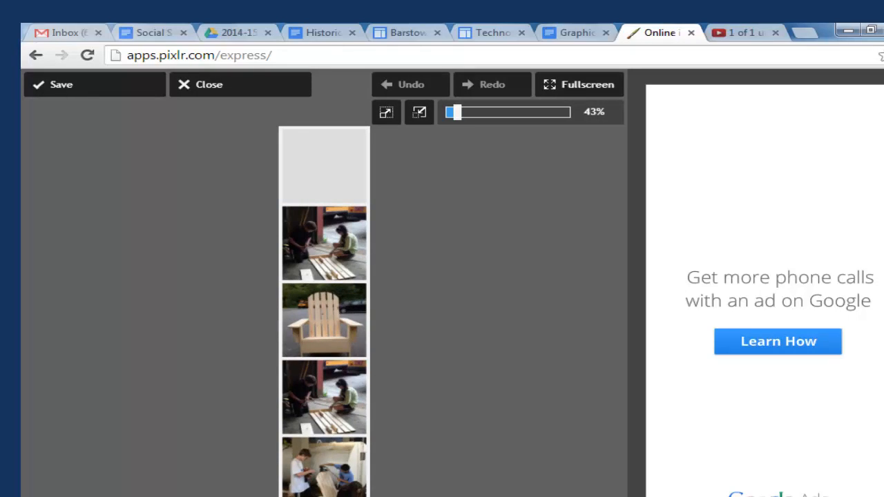
Step: Apply the Fine border from the Rounded corner group to the finished collage
{"action": "mouse_move", "coordinate": [319, 484]}
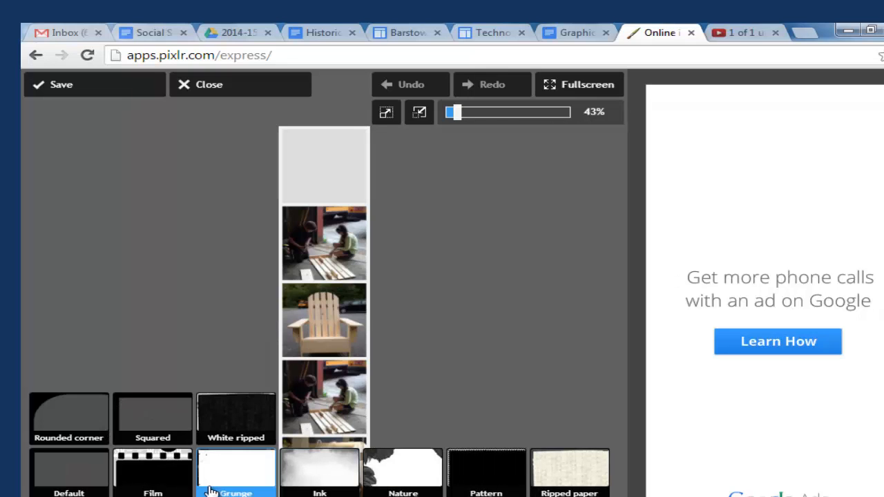
{"action": "left_click", "coordinate": [85, 420]}
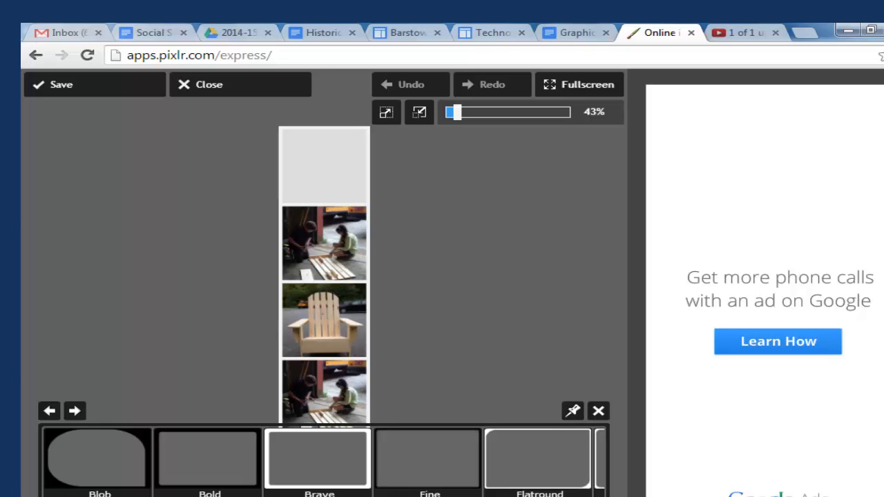
{"action": "left_click", "coordinate": [422, 459]}
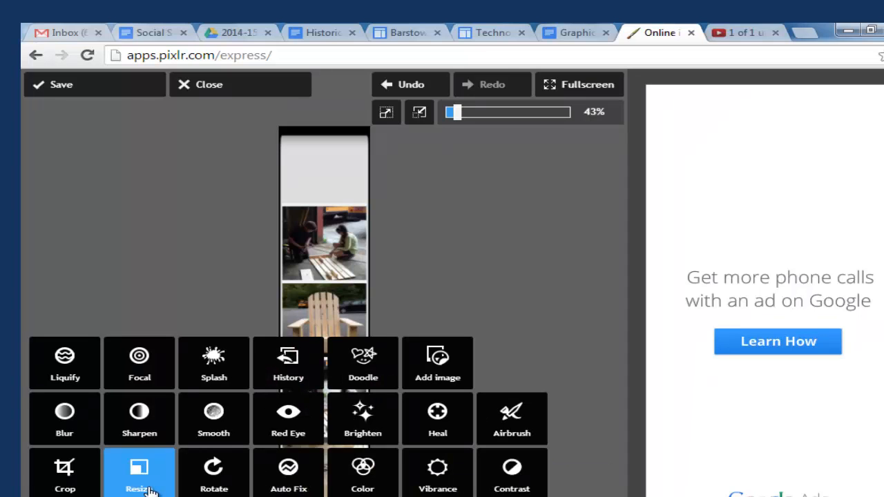
Step: Open the Resize tool and try cropping the empty first cell off the top of the collage
{"action": "left_click", "coordinate": [269, 480]}
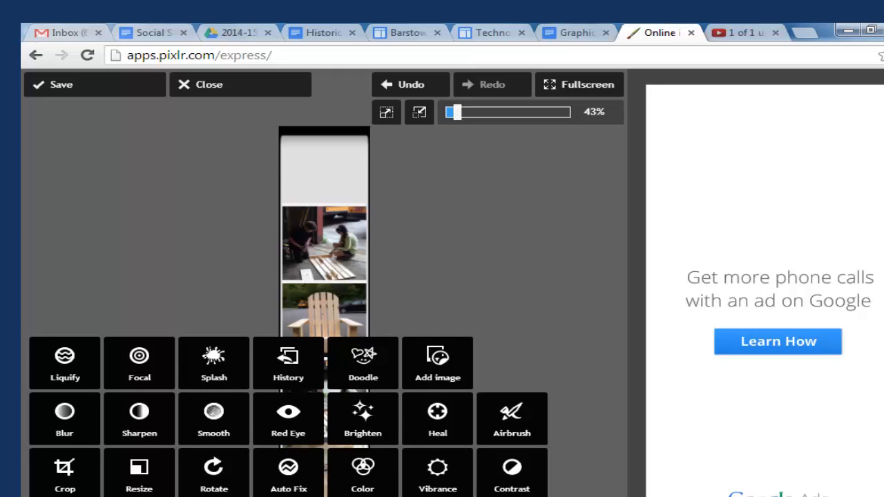
{"action": "left_click", "coordinate": [132, 488]}
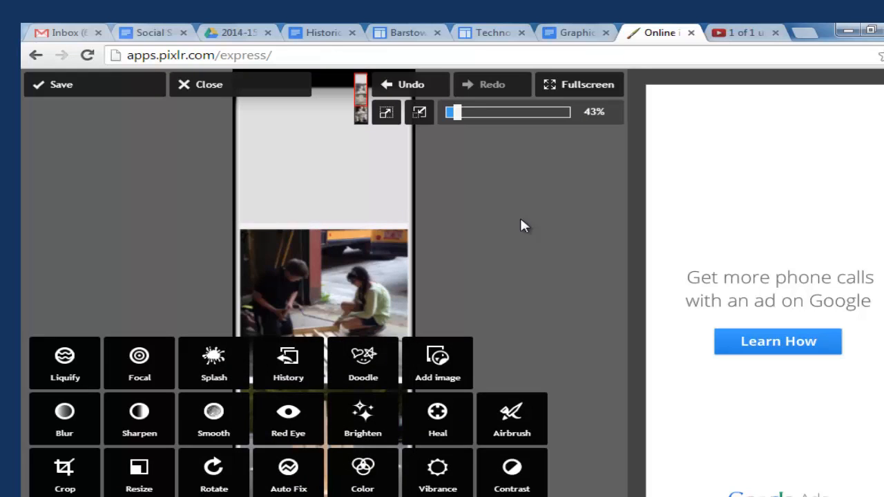
{"action": "left_click", "coordinate": [81, 486]}
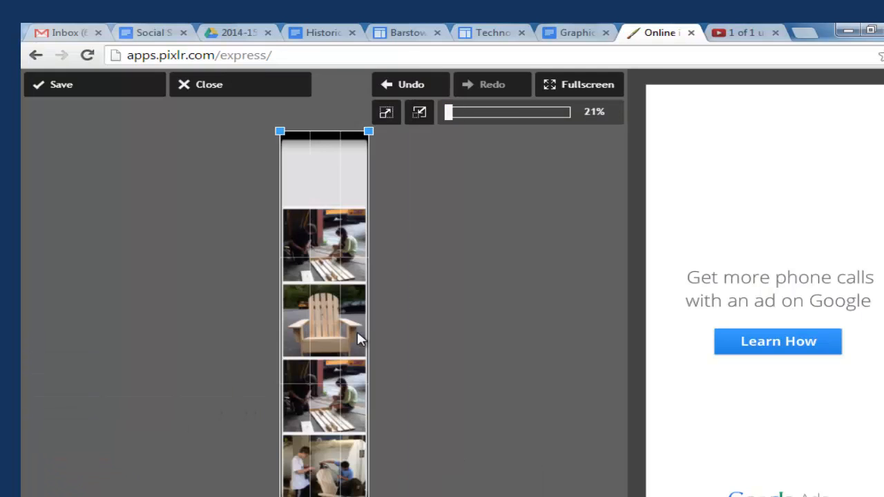
{"action": "left_click_drag", "start_coordinate": [280, 133], "coordinate": [281, 212]}
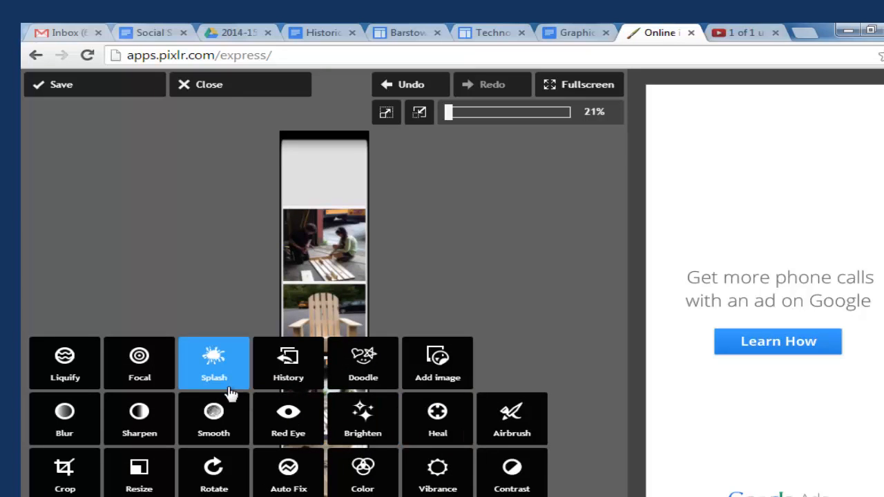
Step: Save the bordered collage under the name collage at quality 85
{"action": "left_click", "coordinate": [98, 88]}
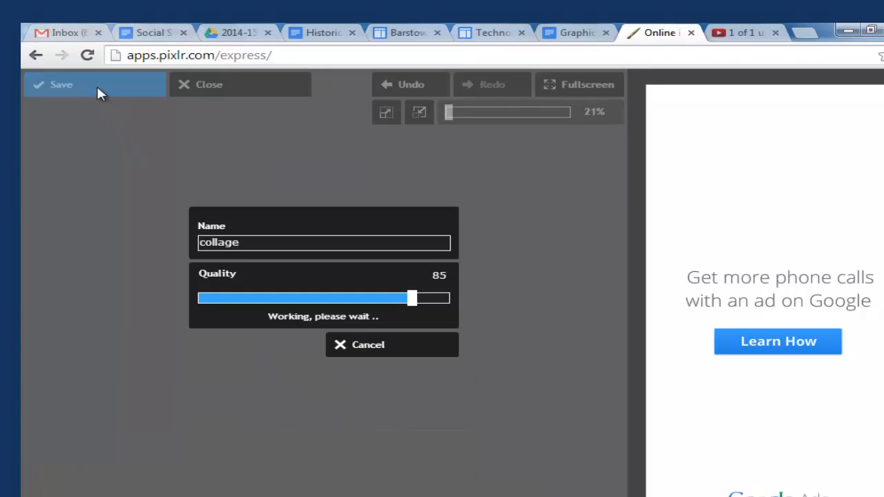
{"action": "left_click", "coordinate": [270, 347]}
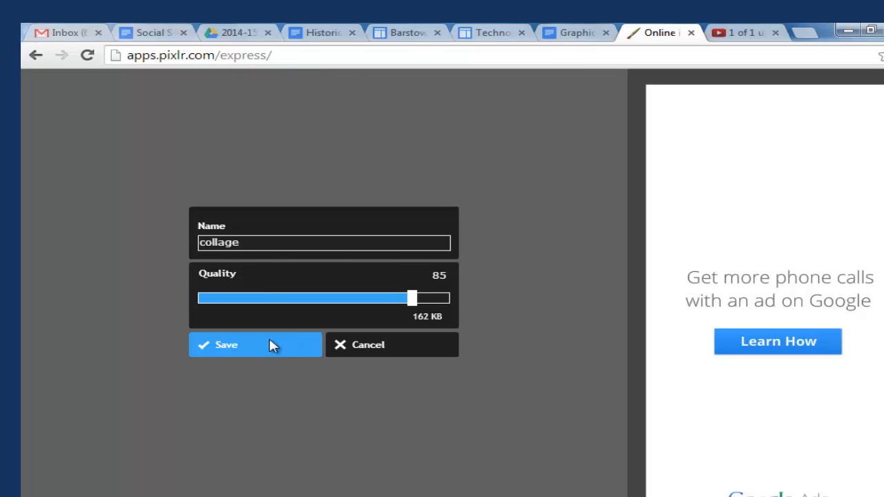